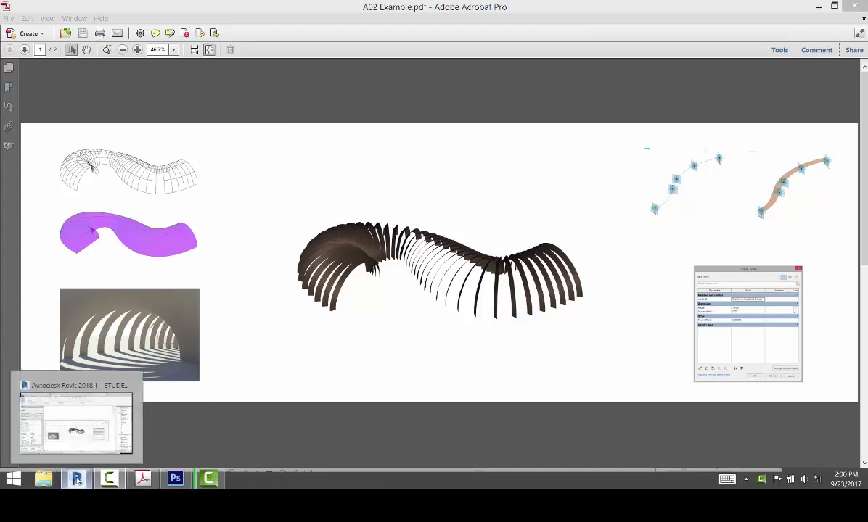
Back in Revit, duplicate the Component View from the Project Browser.
click(81, 452)
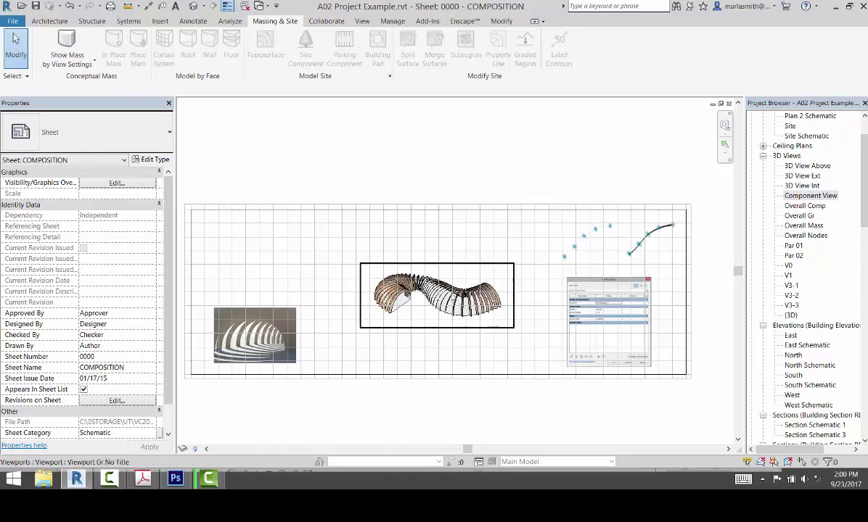
click(447, 298)
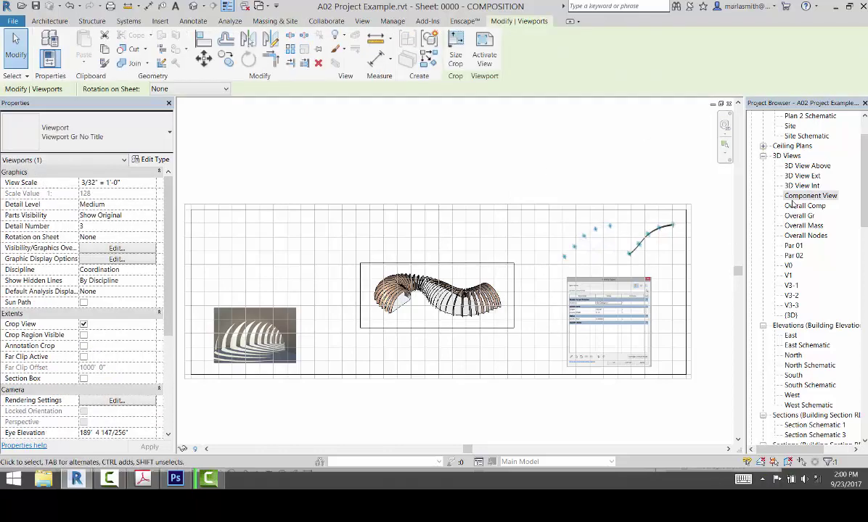
click(805, 196)
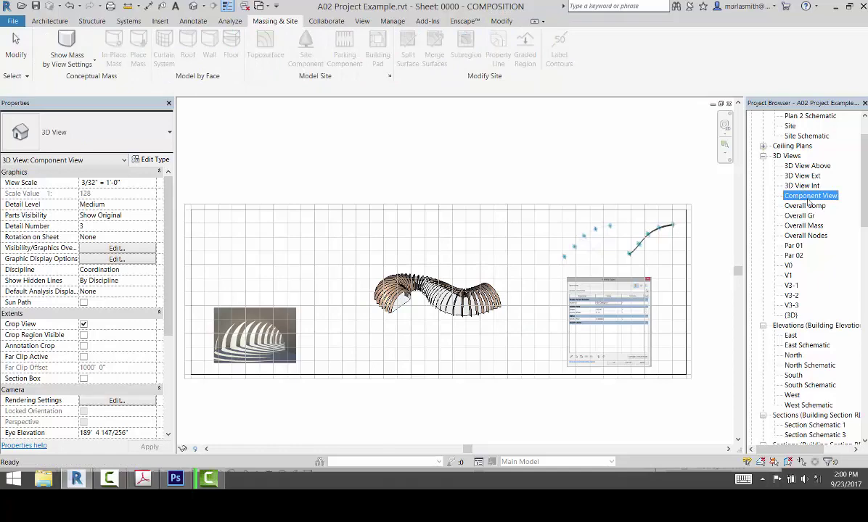
right_click(809, 199)
mouse_move(783, 287)
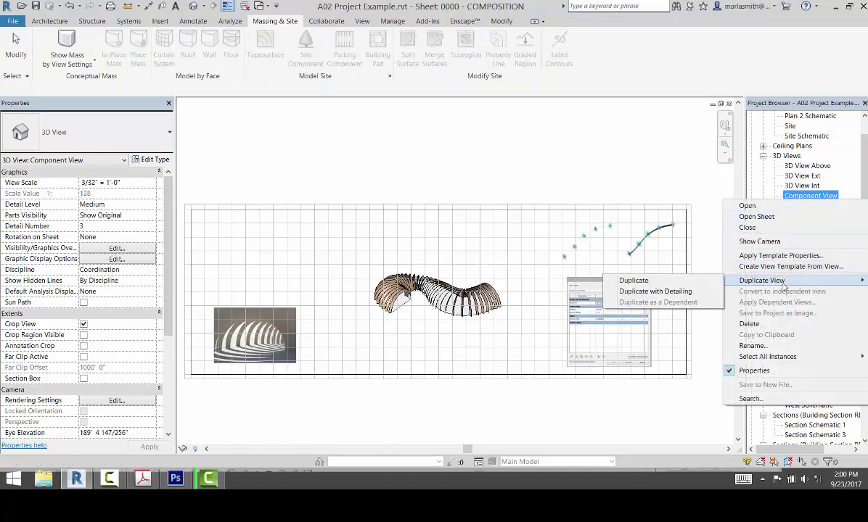
click(695, 281)
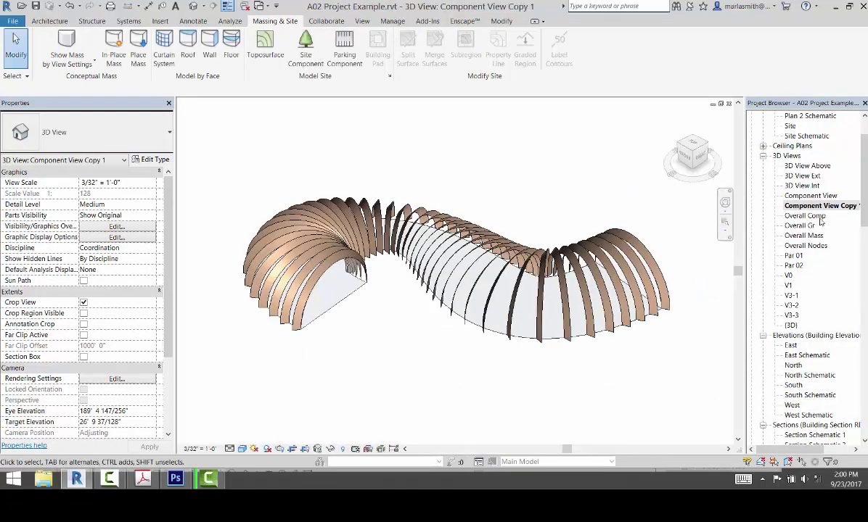
Rename the copied view to 'Divided Surface'.
right_click(812, 207)
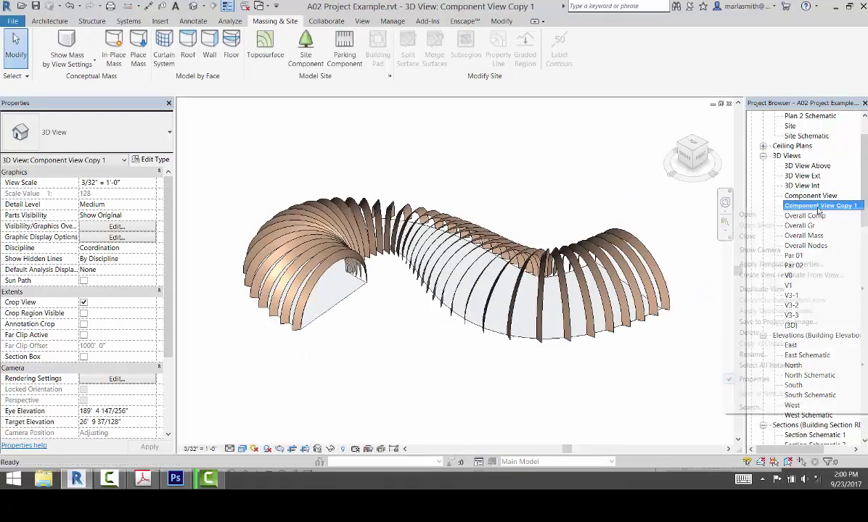
click(752, 354)
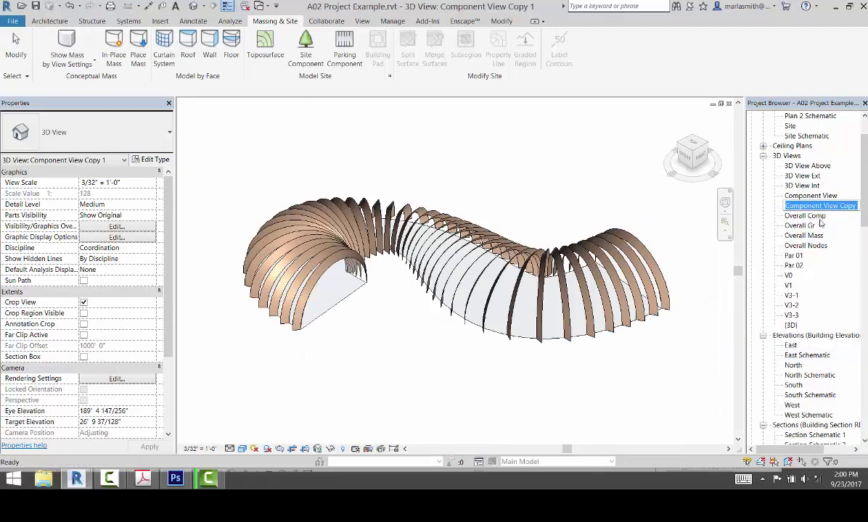
text(D)
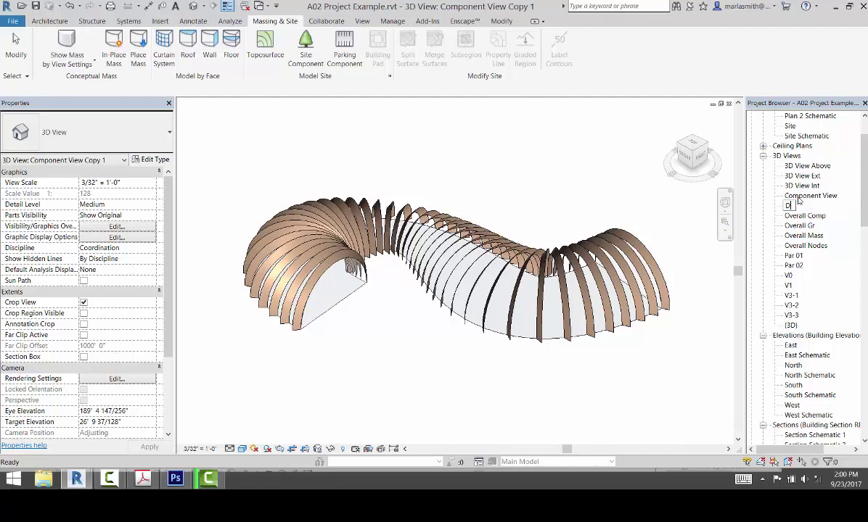
text(ivided Surface)
key(Return)
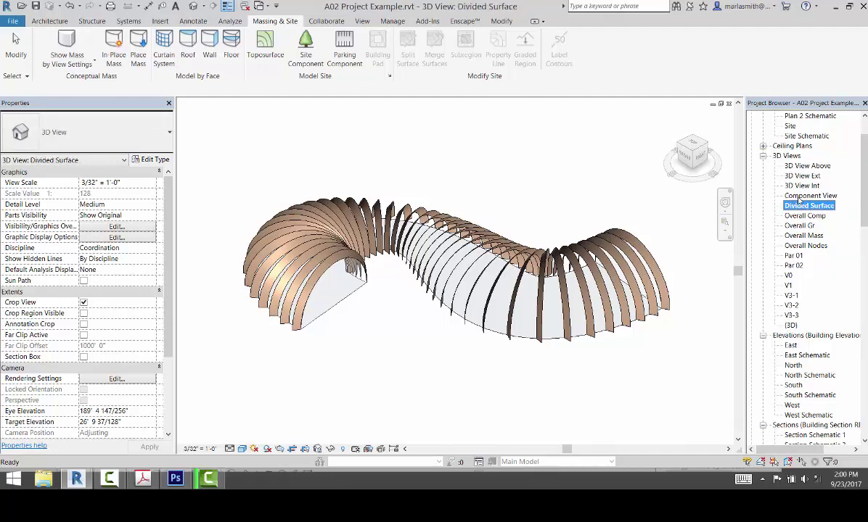
Turn on the Mass Gridlines subcategory in the view's Visibility/Graphics settings (VG) and apply.
click(533, 183)
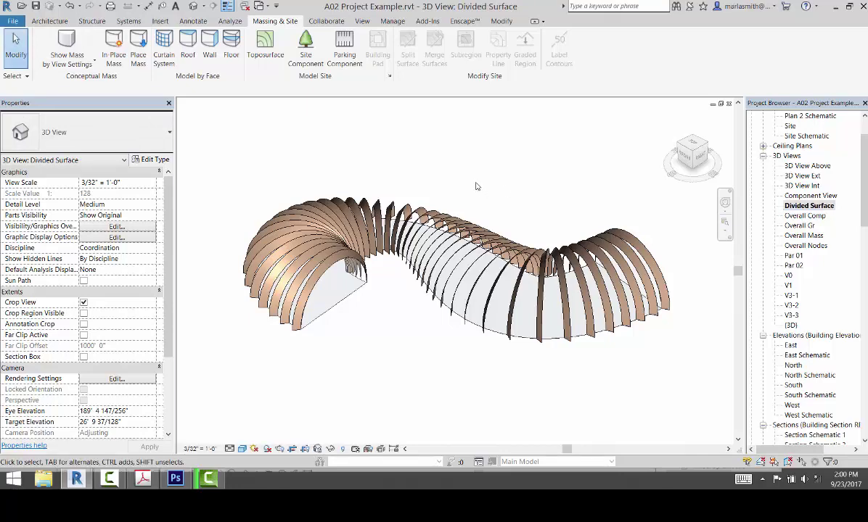
key(v)
key(g)
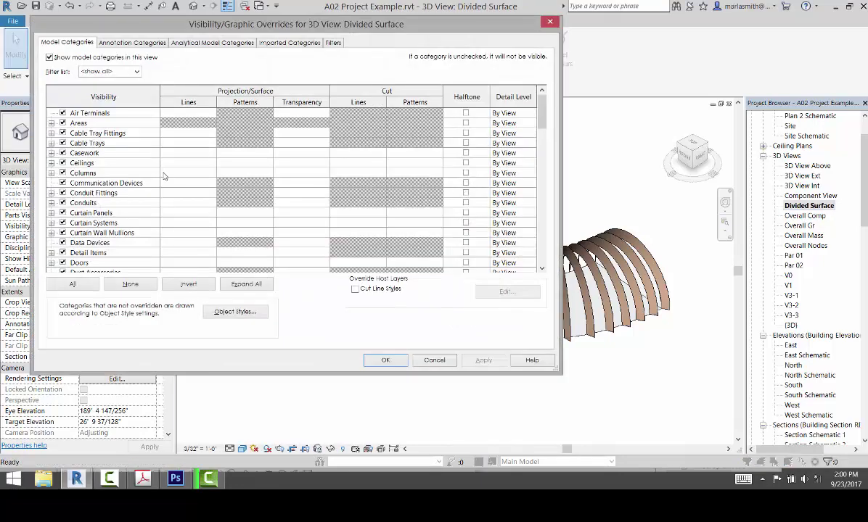
drag(540, 109, 549, 165)
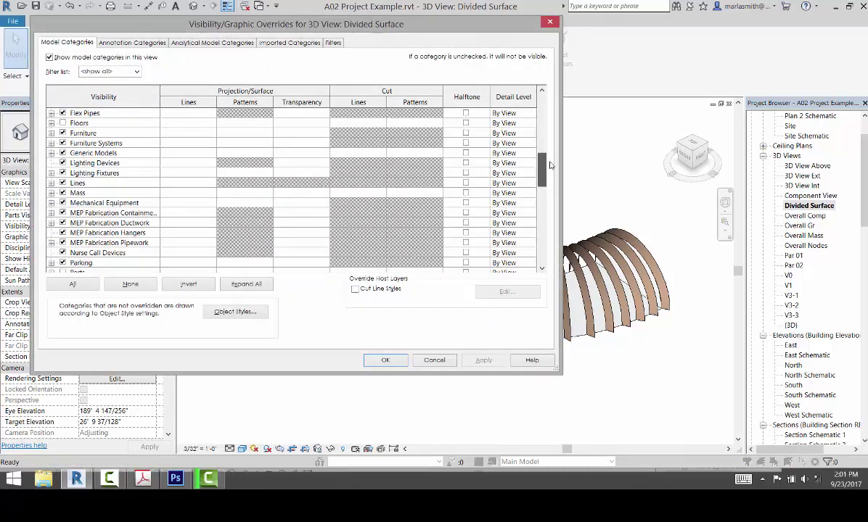
click(51, 193)
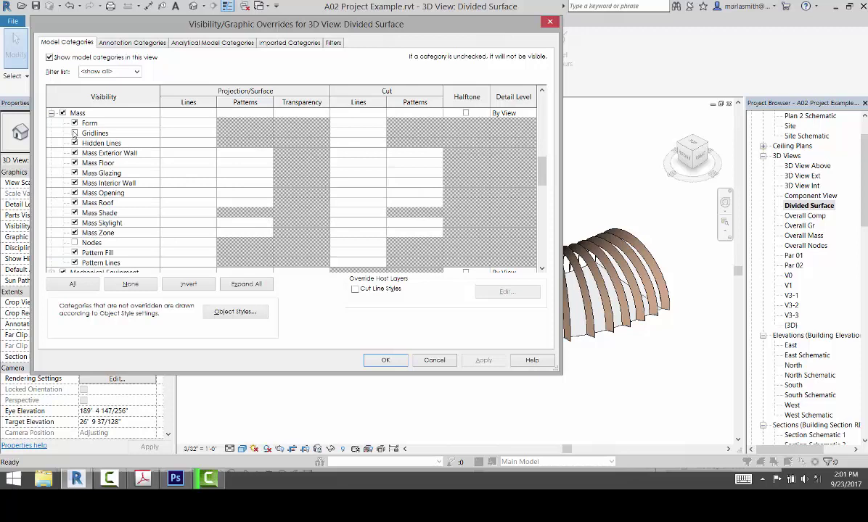
click(74, 134)
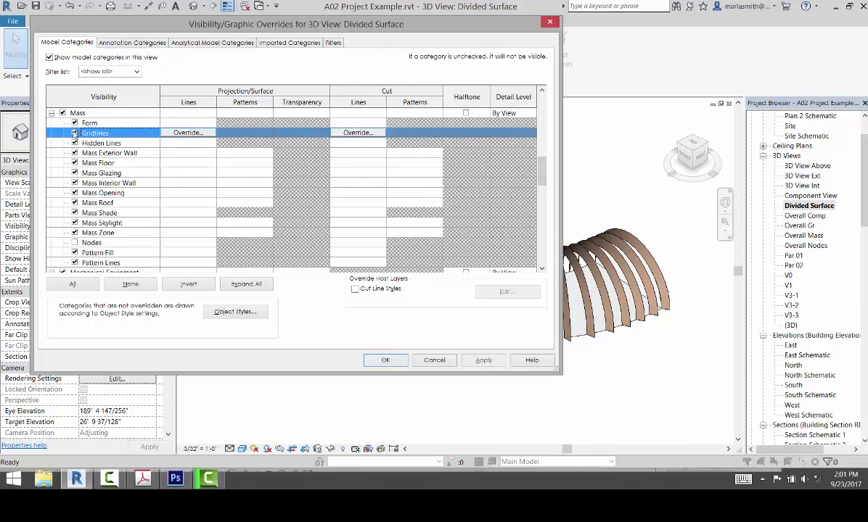
click(485, 360)
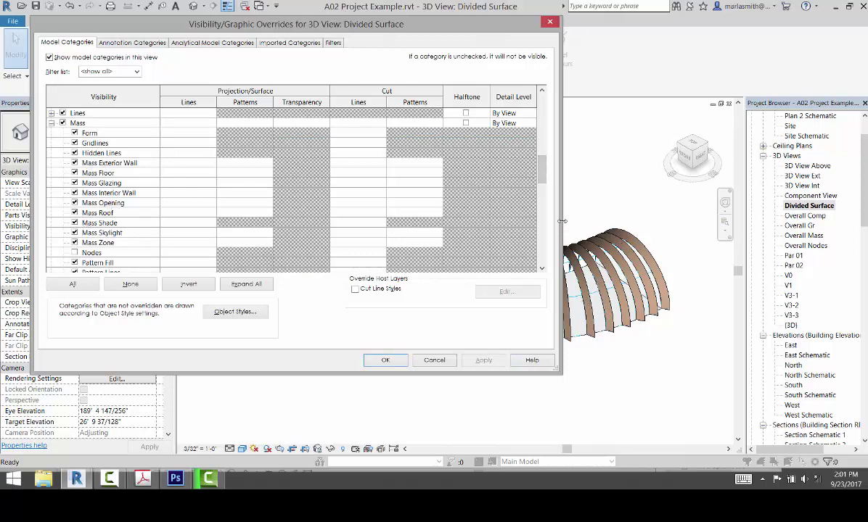
Hide the Generic Models category, apply, and move the dialog aside to check the view.
drag(544, 177, 543, 149)
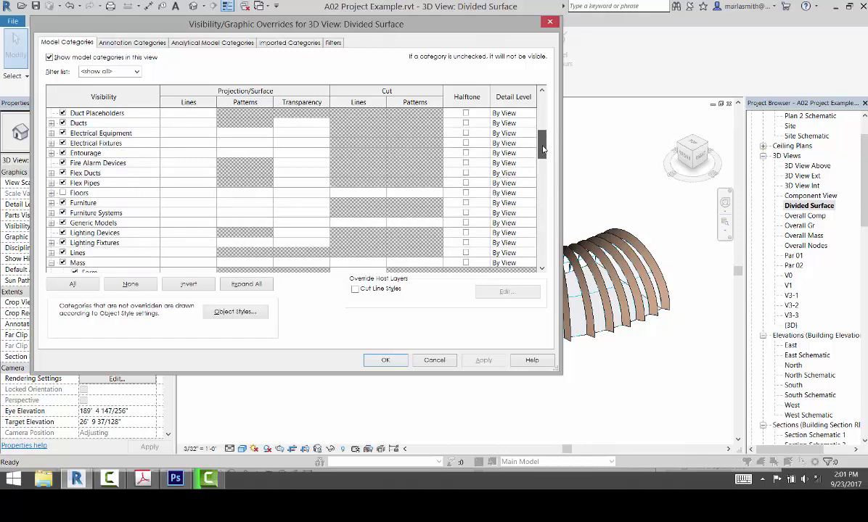
drag(543, 149, 543, 148)
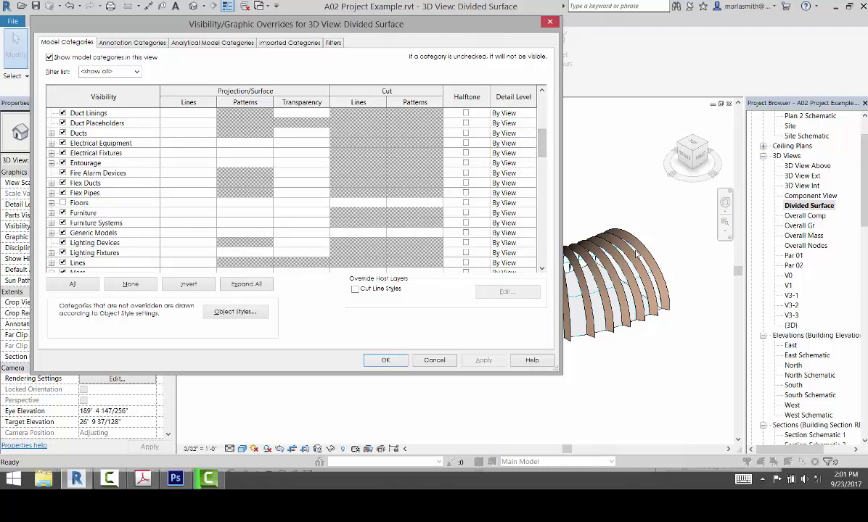
click(63, 233)
click(484, 361)
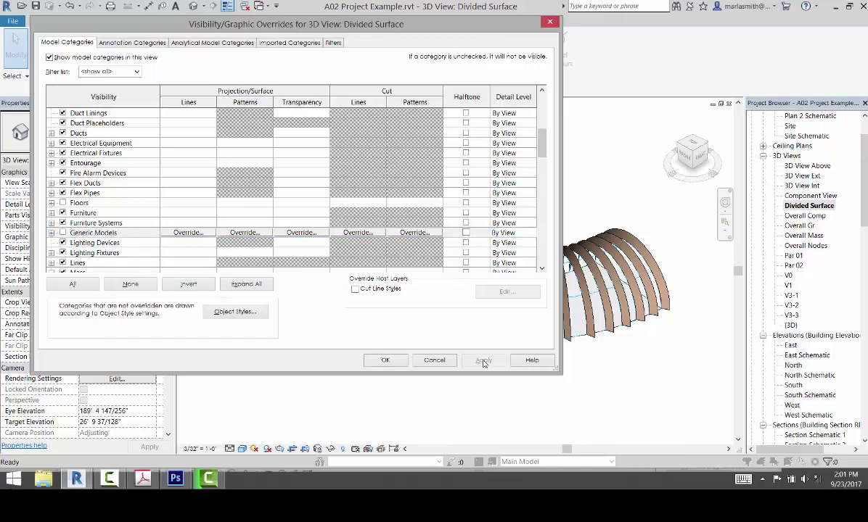
drag(440, 24, 504, 93)
Hide the mass Form subcategory and apply the change.
drag(607, 210, 608, 230)
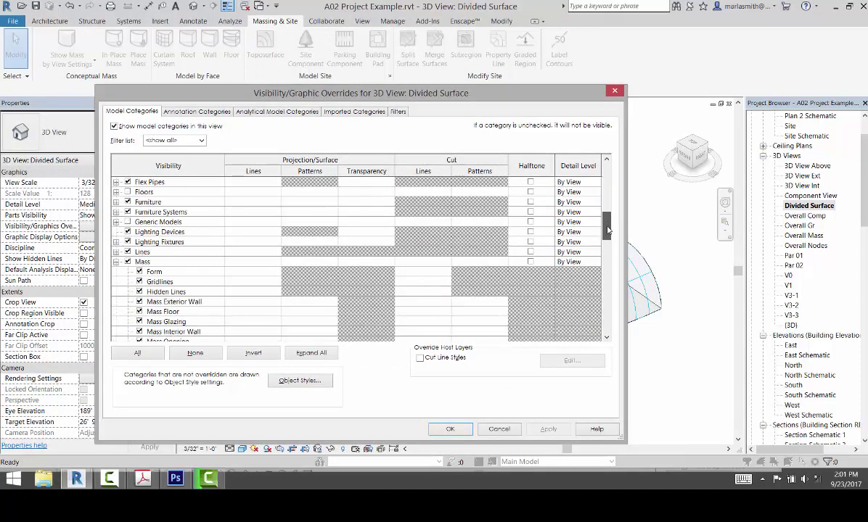
click(139, 272)
click(549, 429)
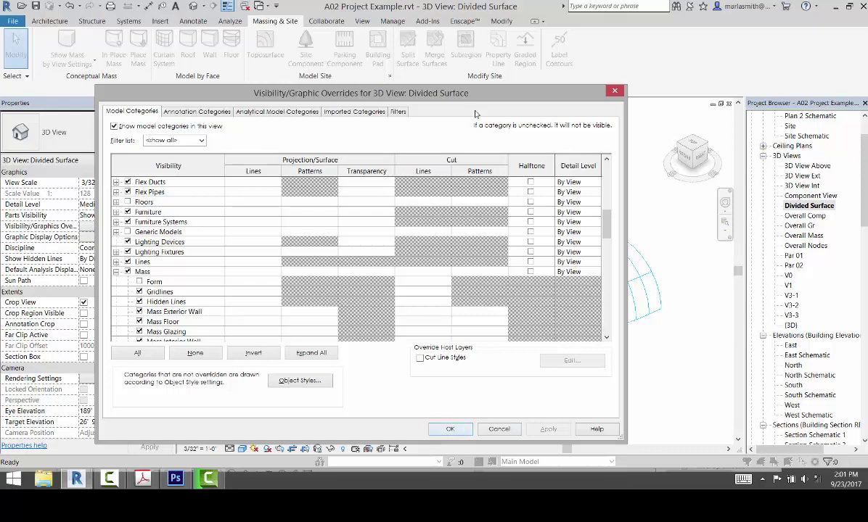
drag(489, 97, 484, 77)
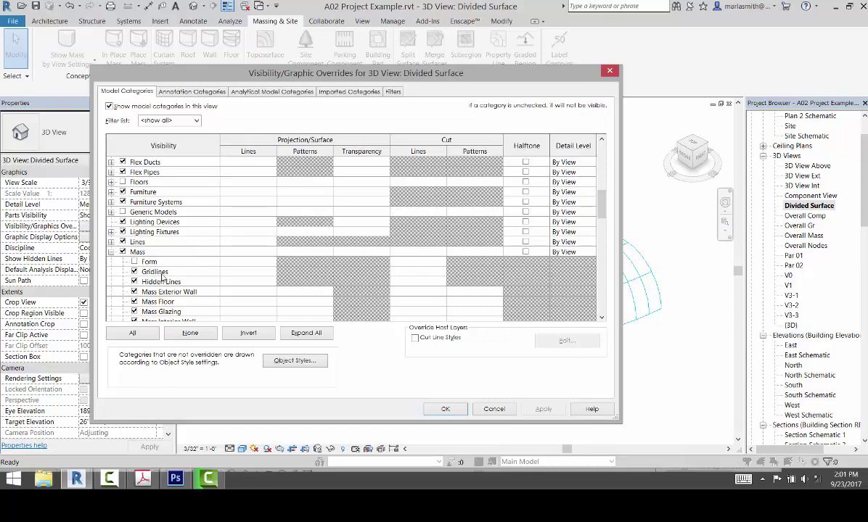
mouse_move(468, 82)
mouse_down()
mouse_move(275, 81)
mouse_move(473, 75)
mouse_up()
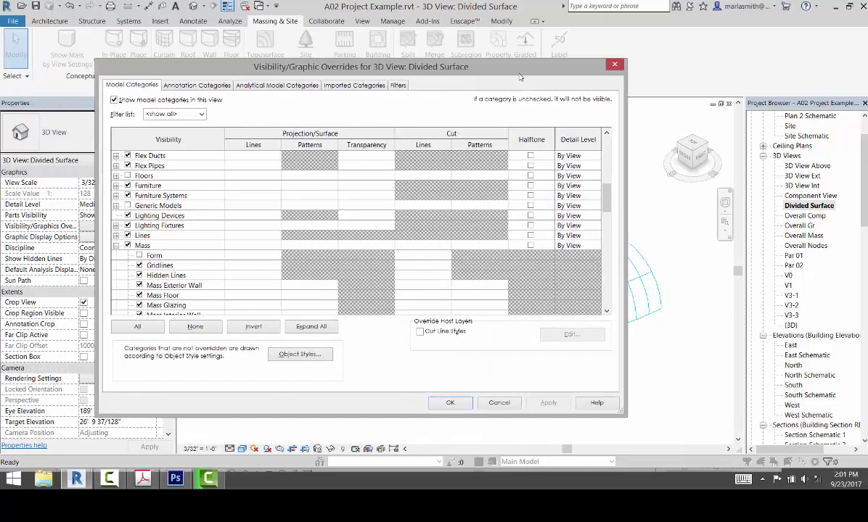
Override the mass Gridlines projection lines to black and confirm the visibility settings.
click(251, 267)
click(253, 266)
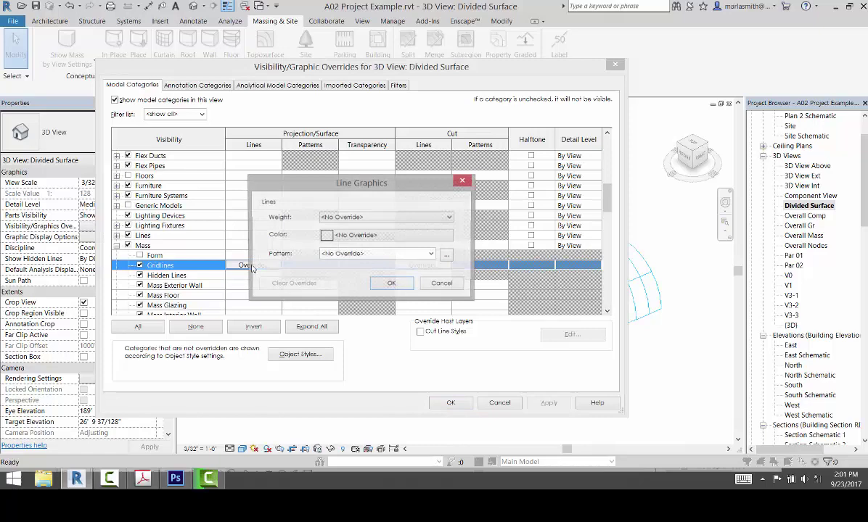
click(340, 221)
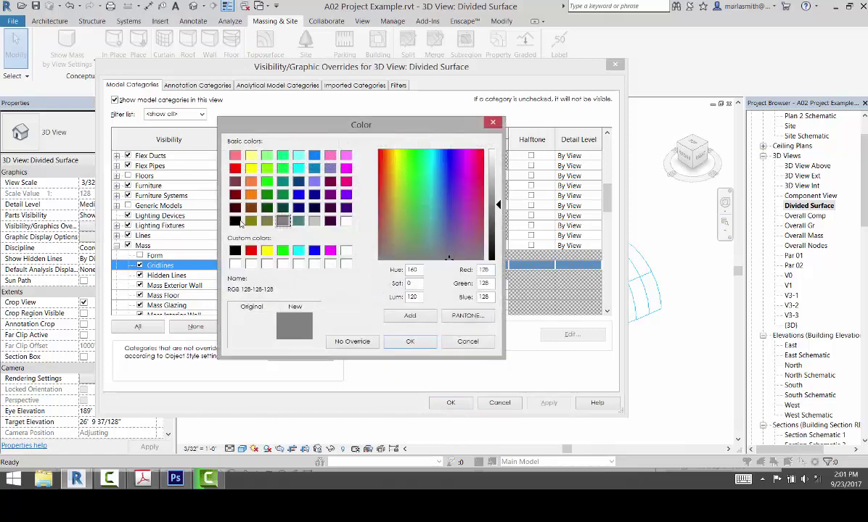
click(235, 221)
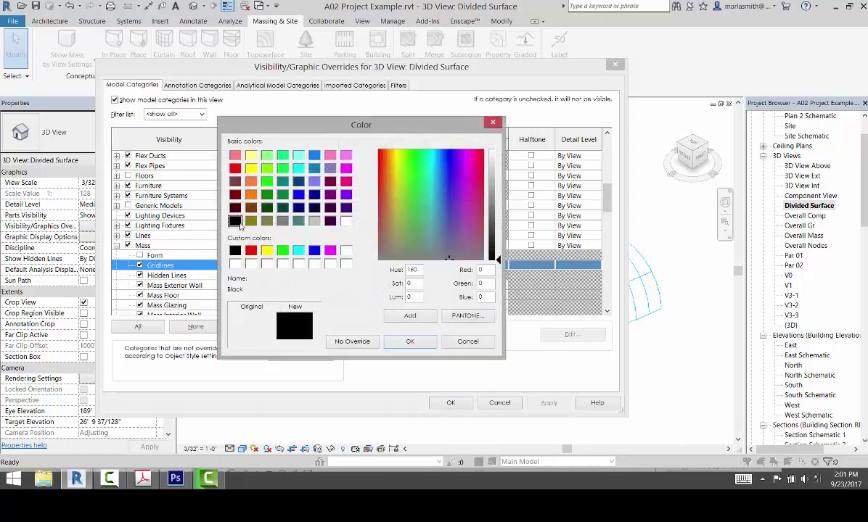
click(413, 343)
click(392, 285)
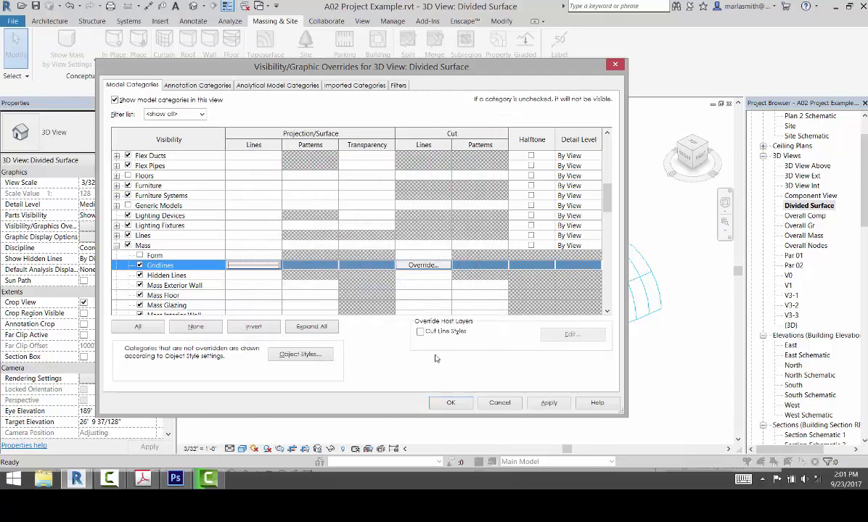
click(545, 403)
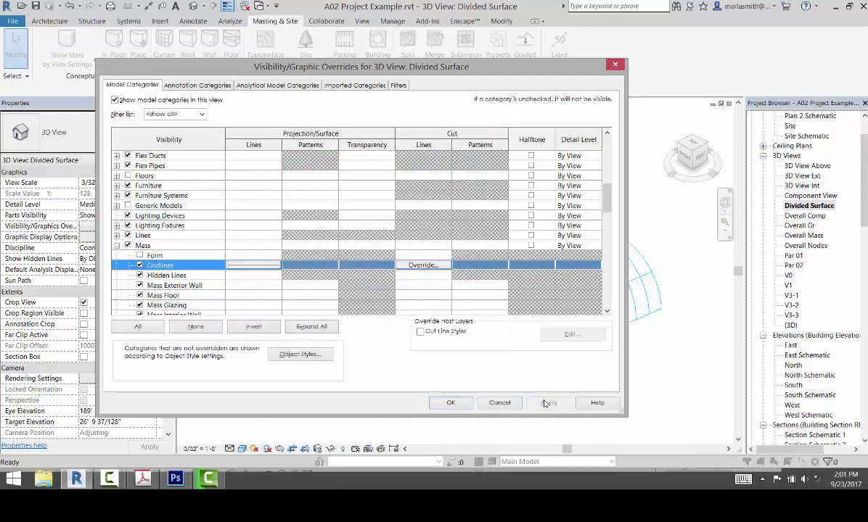
click(450, 403)
Show the crop region of the Divided Surface view.
scroll(422, 193, down, 3)
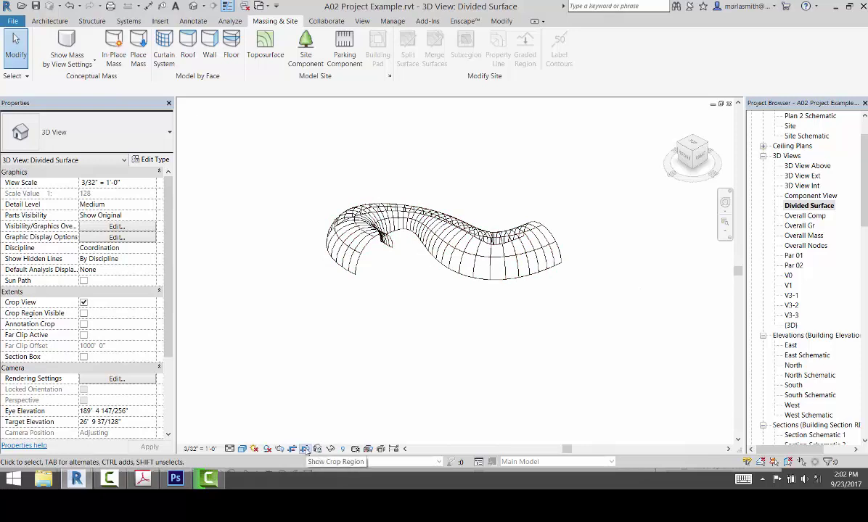
click(306, 449)
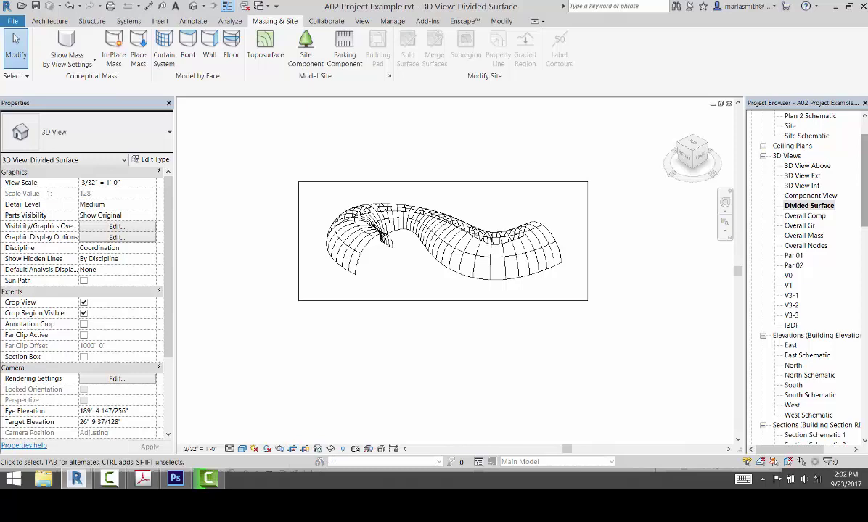
drag(864, 190, 863, 276)
Place the Divided Surface view at the upper left of sheet 0000 - COMPOSITION.
double_click(813, 375)
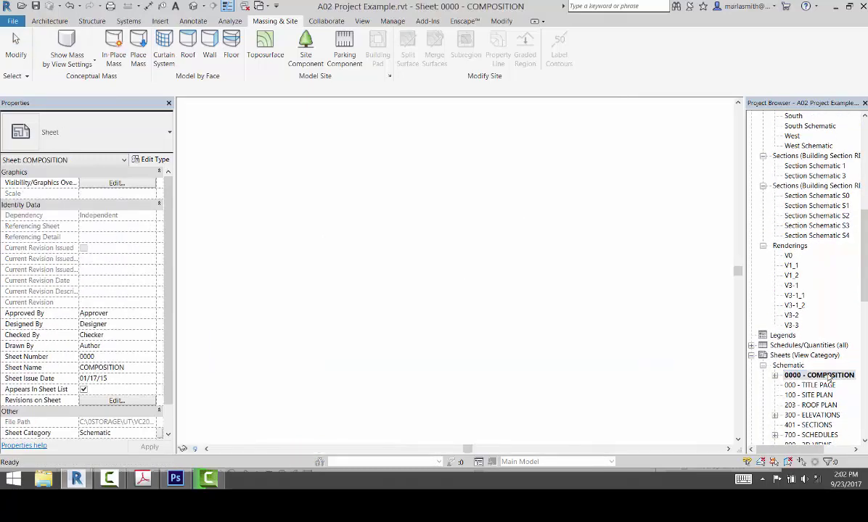
scroll(831, 214, up, 9)
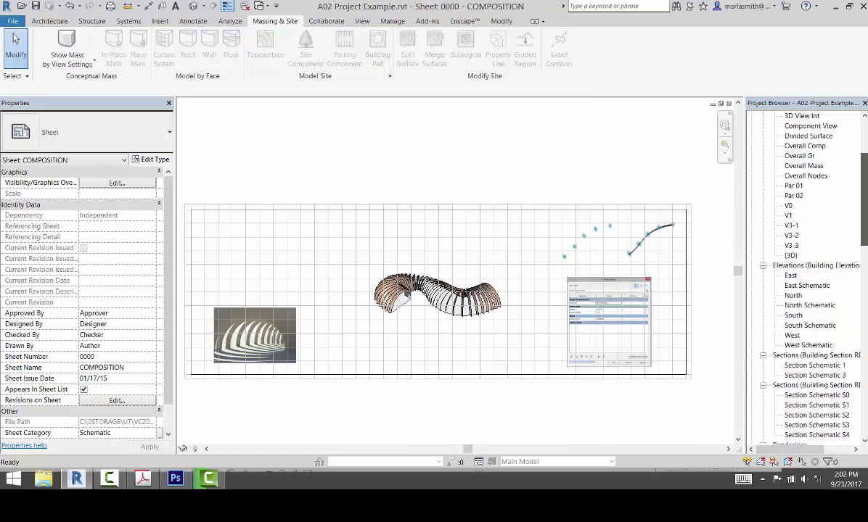
click(830, 216)
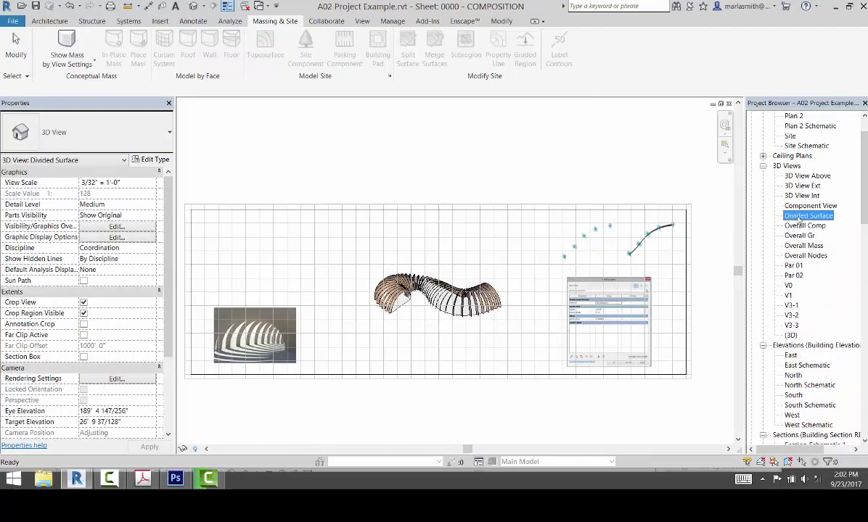
drag(809, 215, 273, 249)
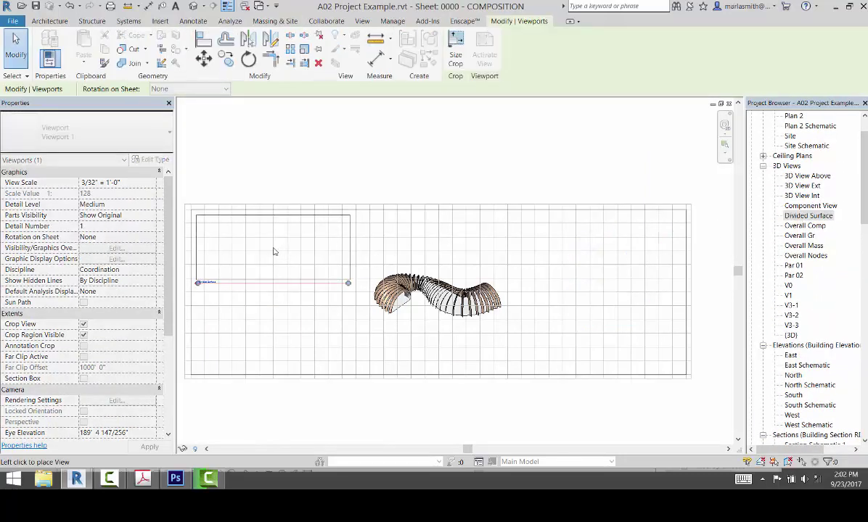
click(272, 250)
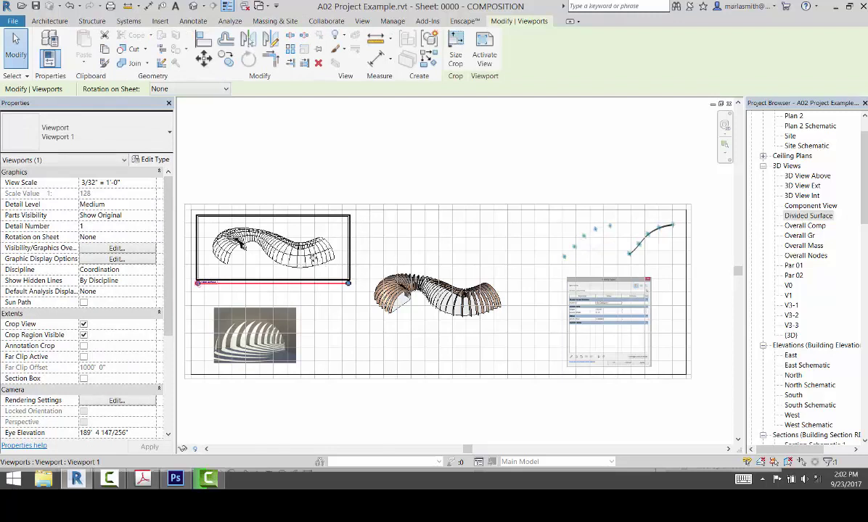
click(152, 183)
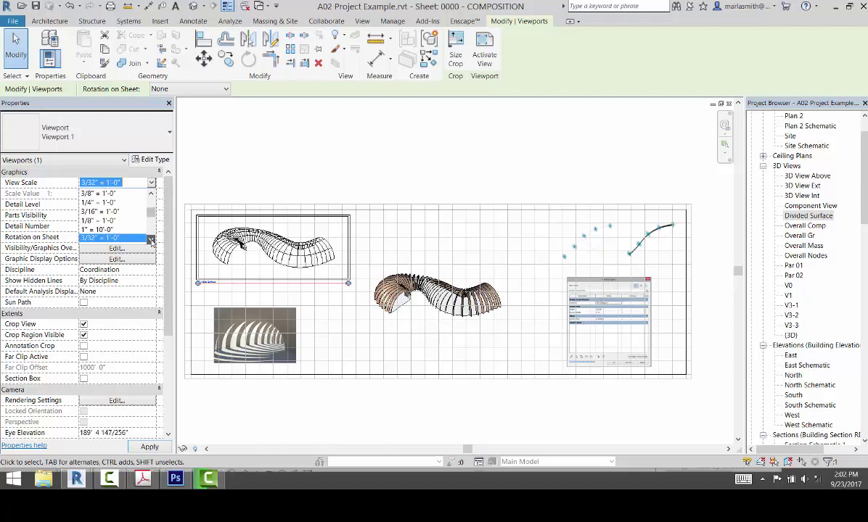
Set the viewport scale to 1/16" = 1'-0" and its type to Viewport Gr No Title.
scroll(111, 232, down, 2)
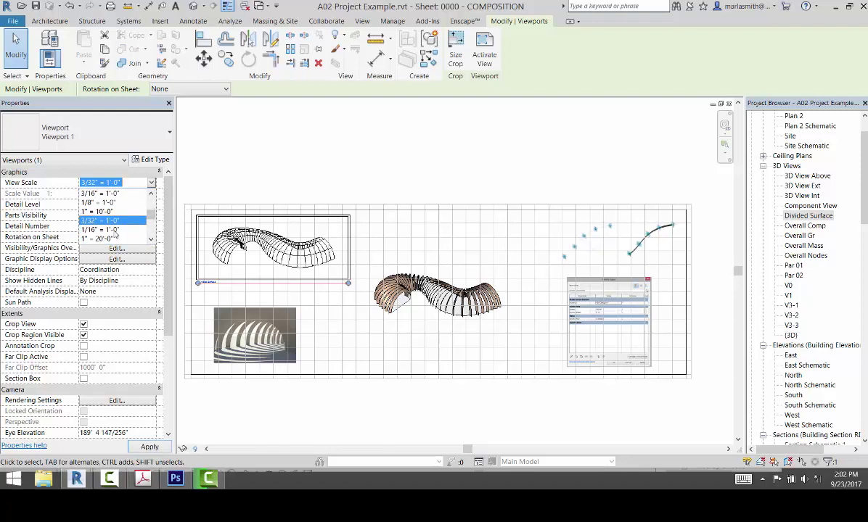
click(113, 230)
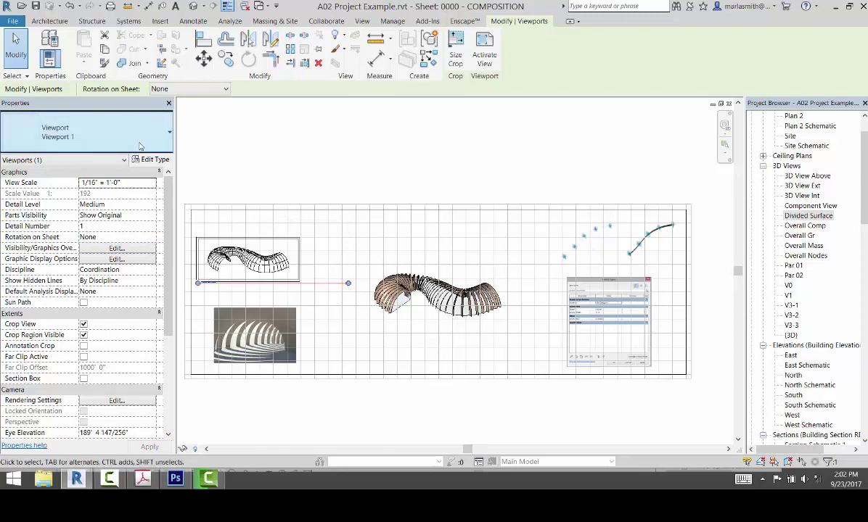
click(116, 134)
click(116, 215)
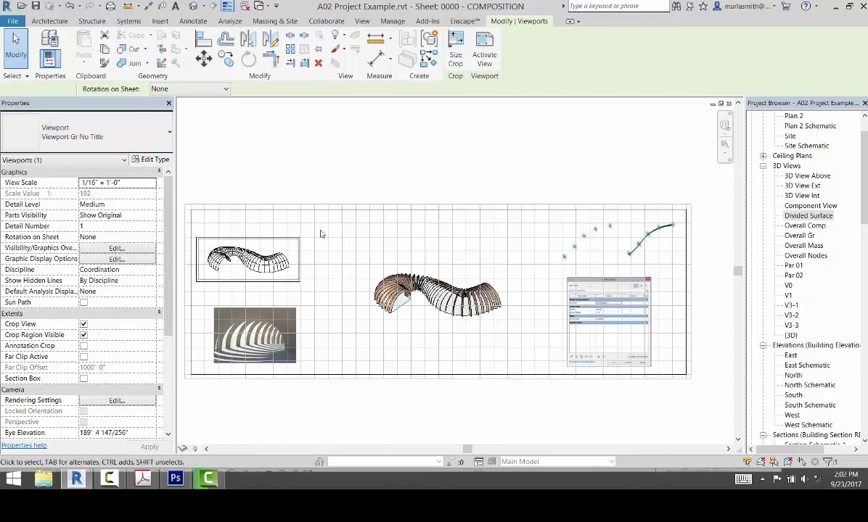
Nudge the wireframe viewport slightly up and to the right on the sheet.
click(299, 256)
scroll(211, 272, up, 2)
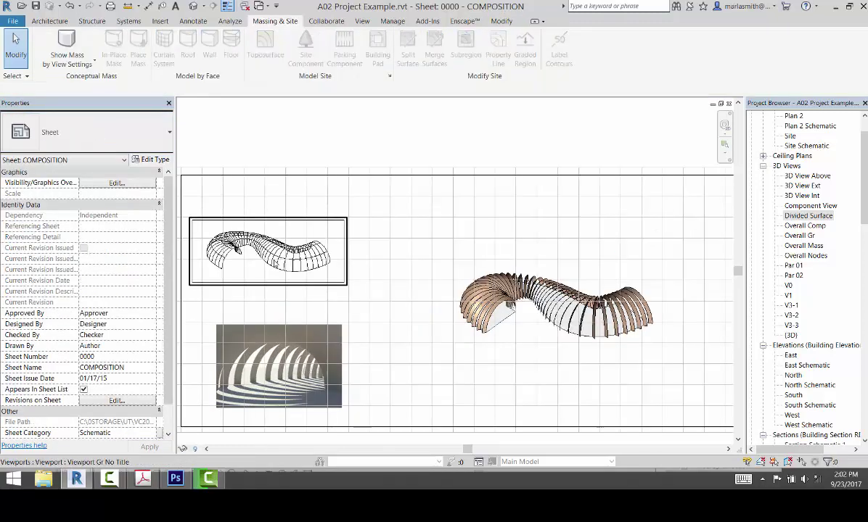
click(293, 258)
drag(293, 257, 310, 229)
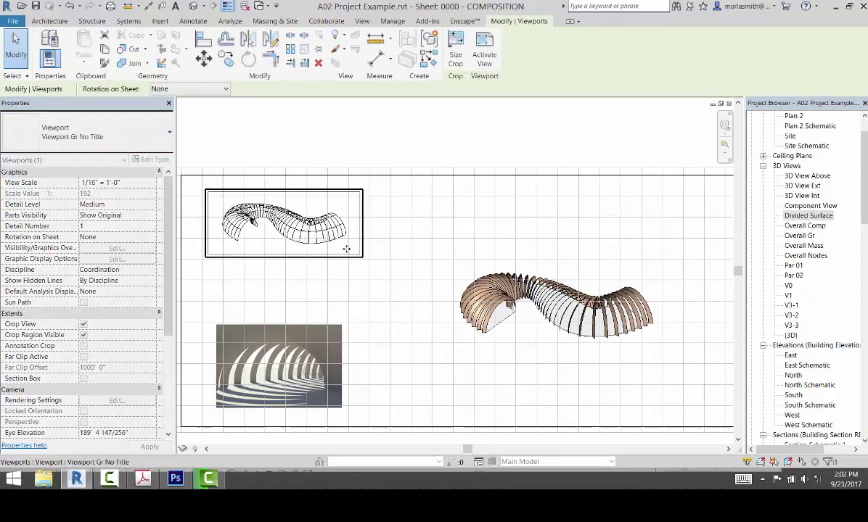
click(421, 225)
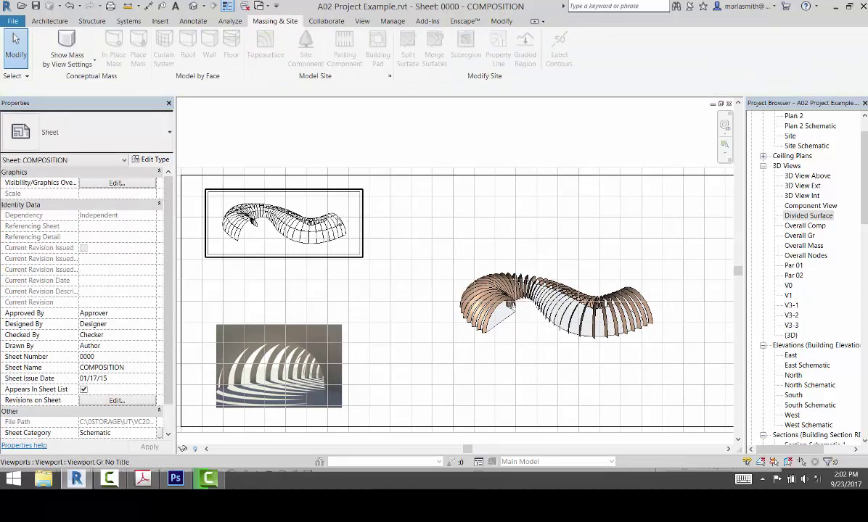
Hide the crop region from inside the activated viewport, then return to the sheet.
double_click(341, 243)
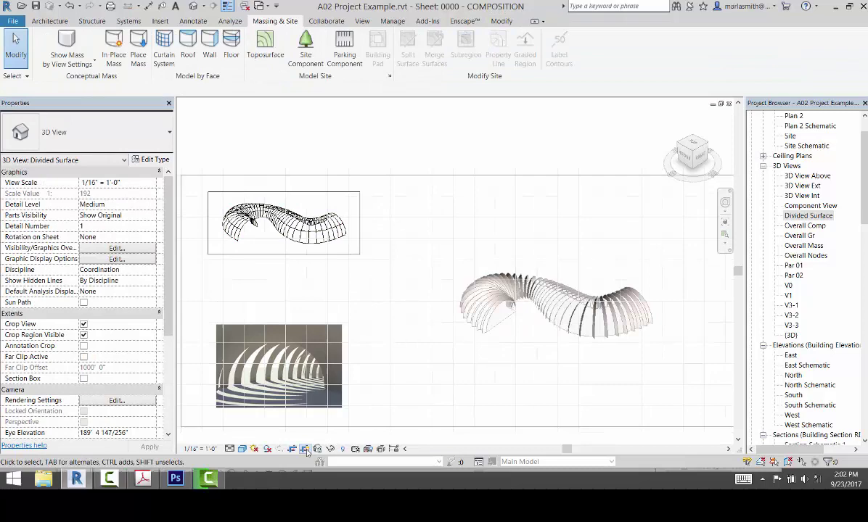
click(306, 449)
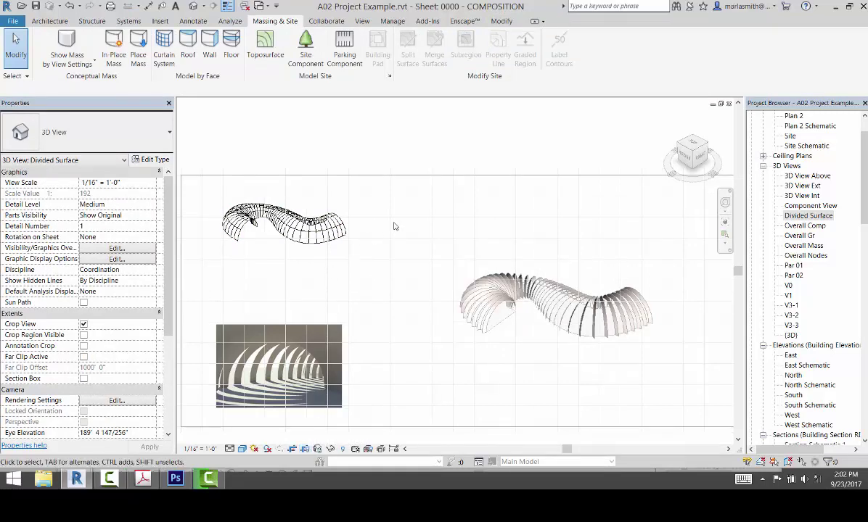
double_click(444, 222)
scroll(445, 229, down, 2)
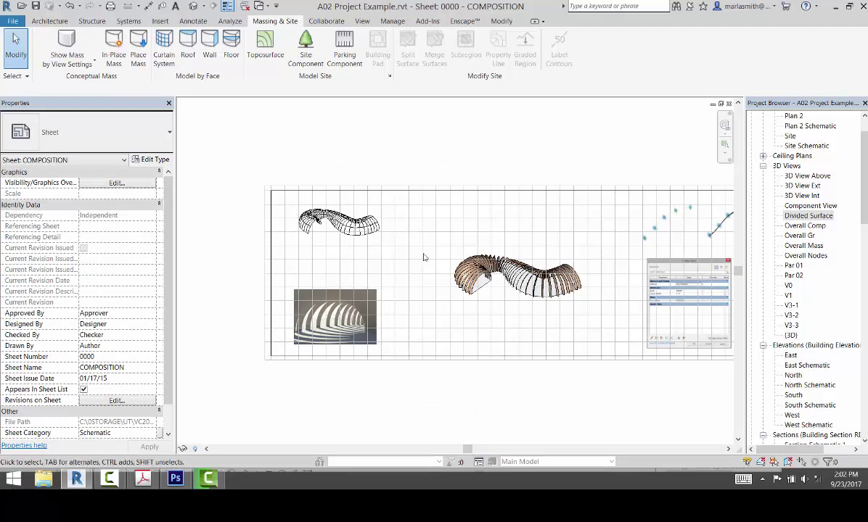
Duplicate the Divided Surface 3D view.
click(806, 216)
right_click(806, 216)
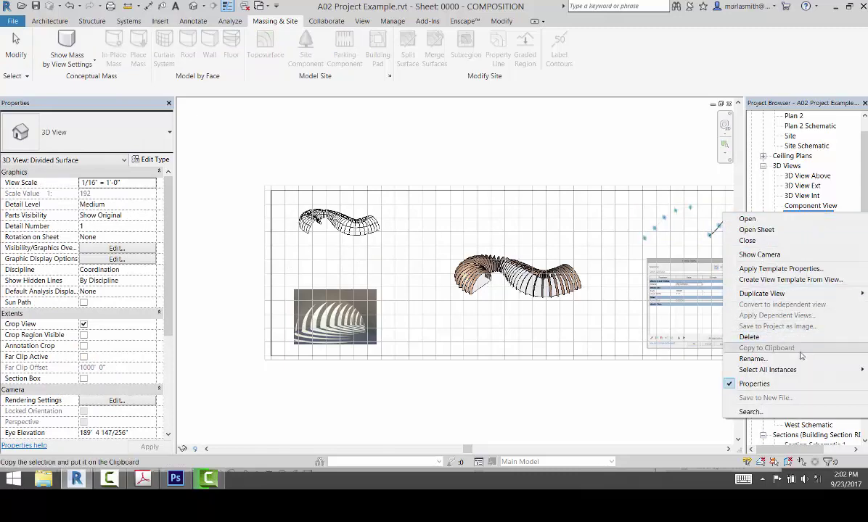
mouse_move(769, 293)
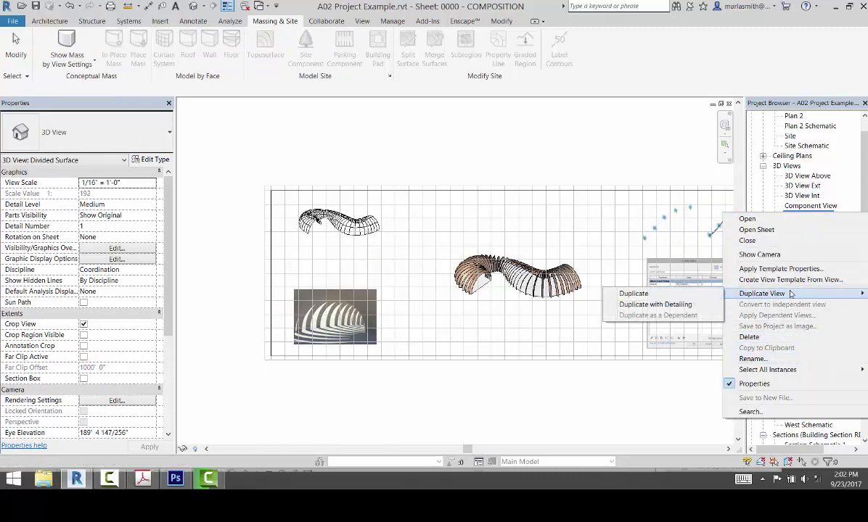
click(692, 295)
Rename the copied view to 'Form'.
right_click(813, 225)
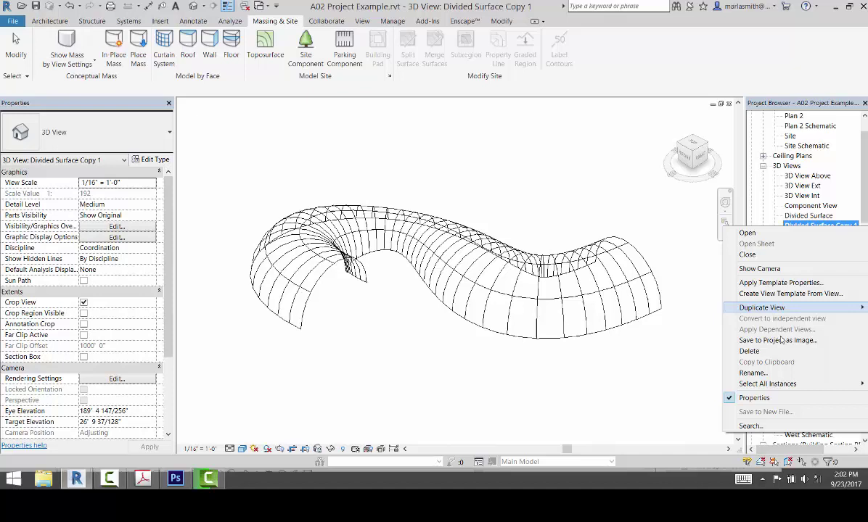
click(755, 372)
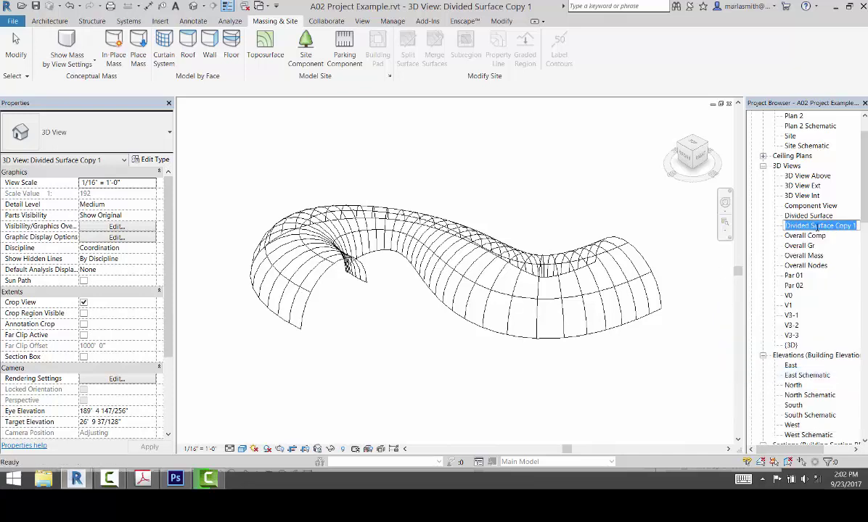
text(F)
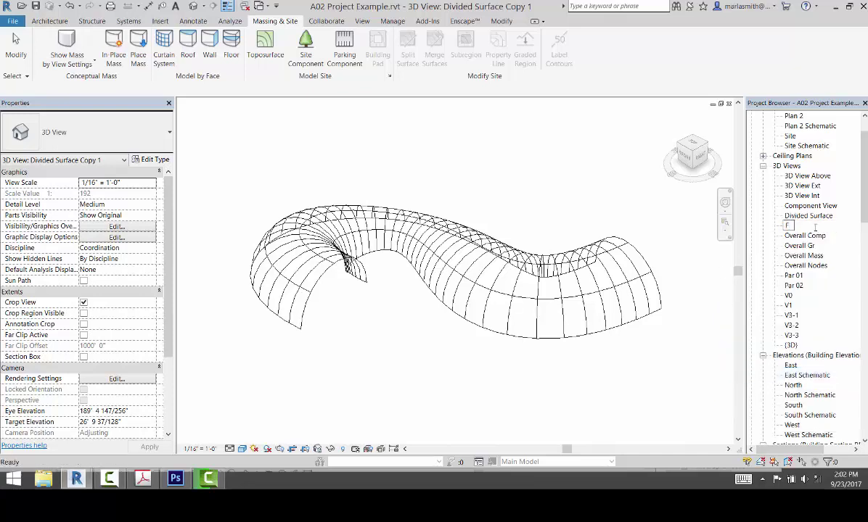
text(o)
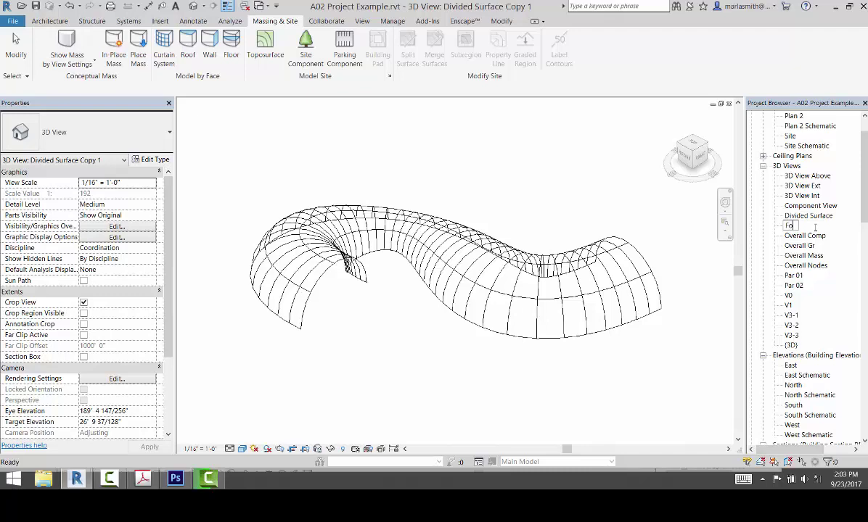
text(rm)
key(Return)
click(580, 187)
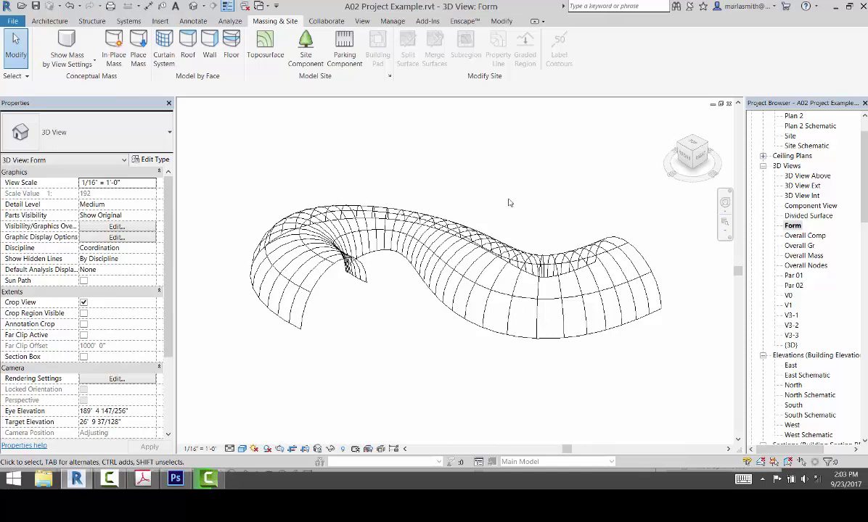
In the Form view, hide Mass Gridlines and turn on the Mass Form subcategory.
key(v)
key(v)
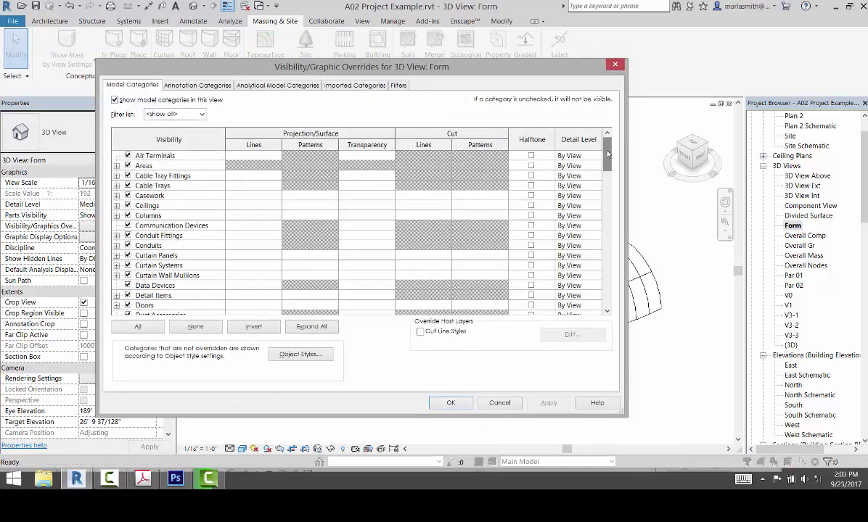
drag(608, 155, 609, 207)
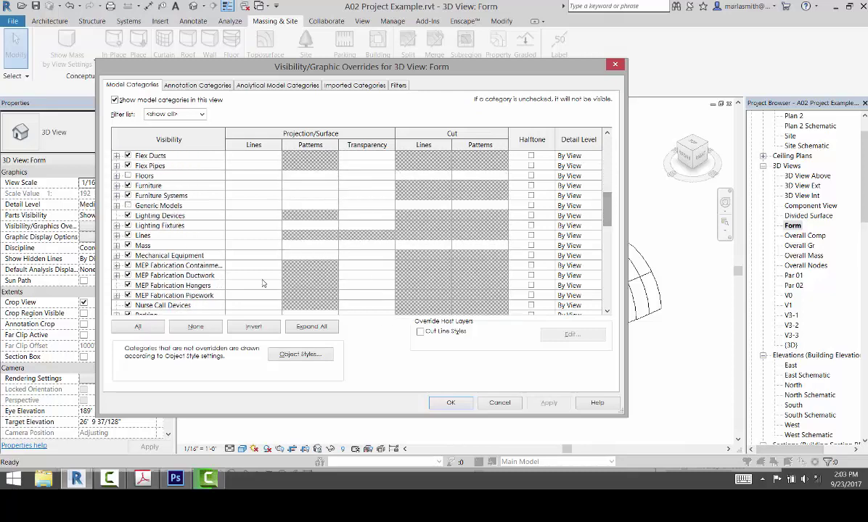
click(116, 246)
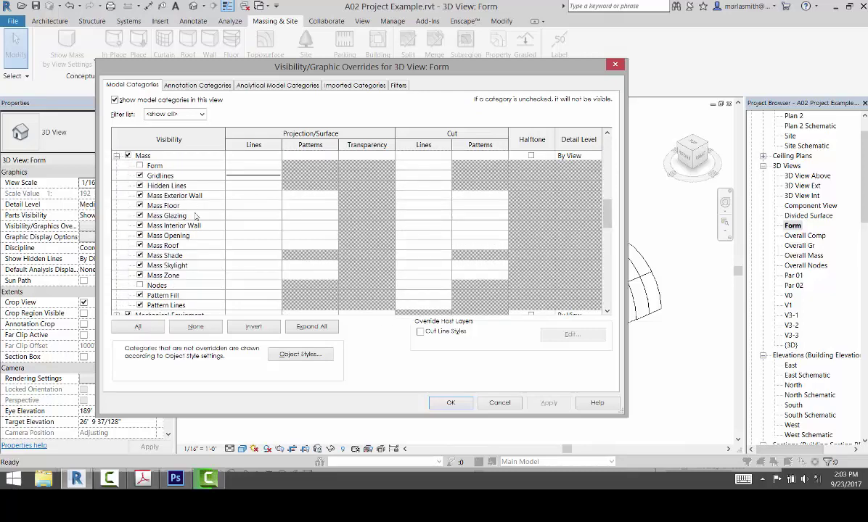
click(140, 176)
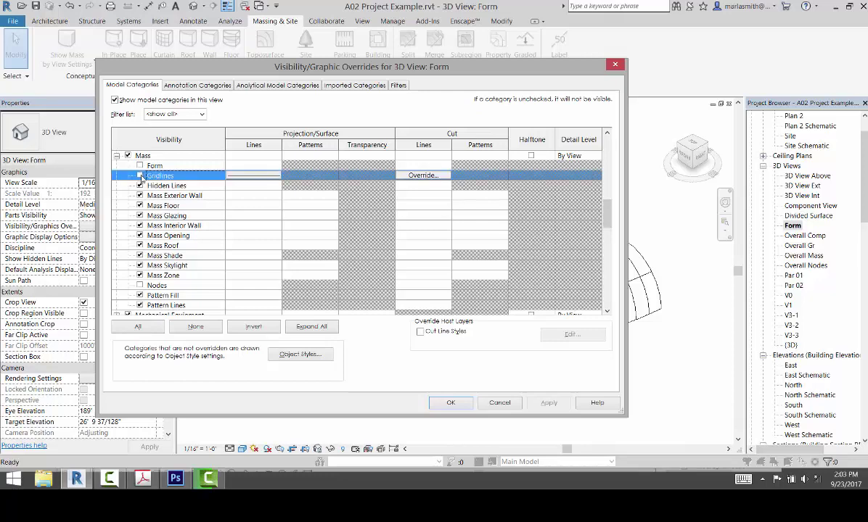
click(140, 165)
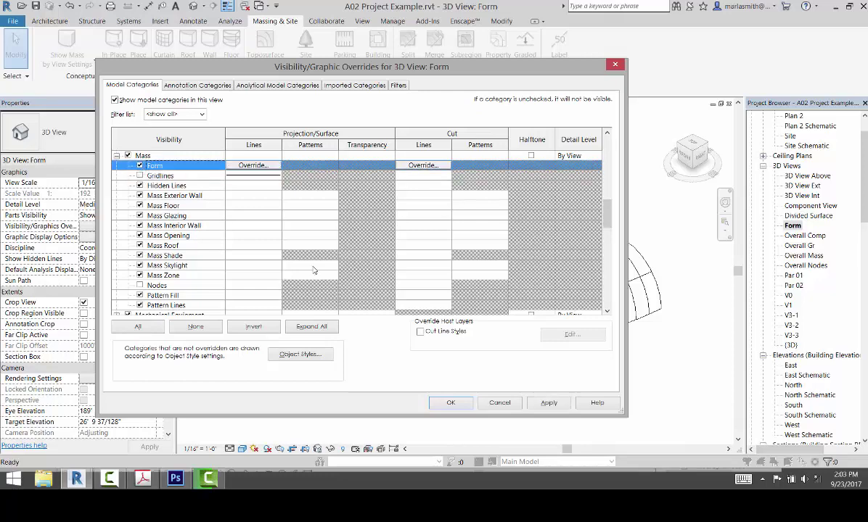
click(451, 403)
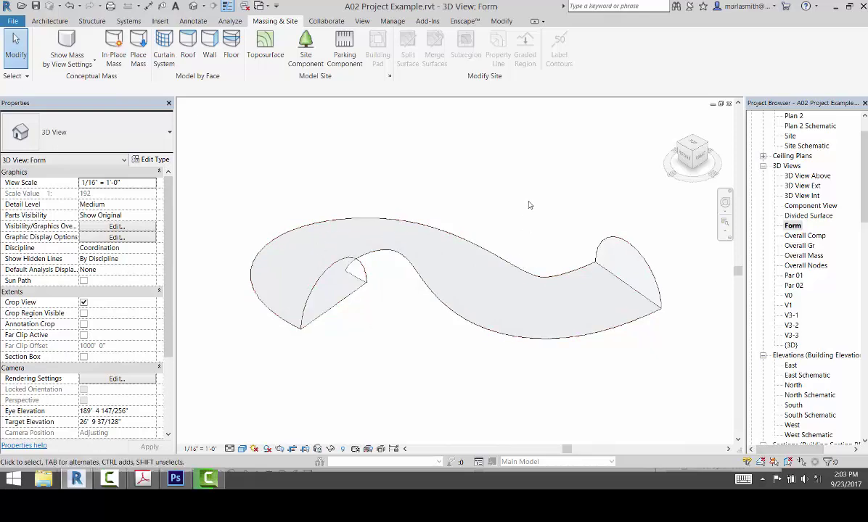
Open the selected mass's family, Mass Family 2, for editing.
click(526, 271)
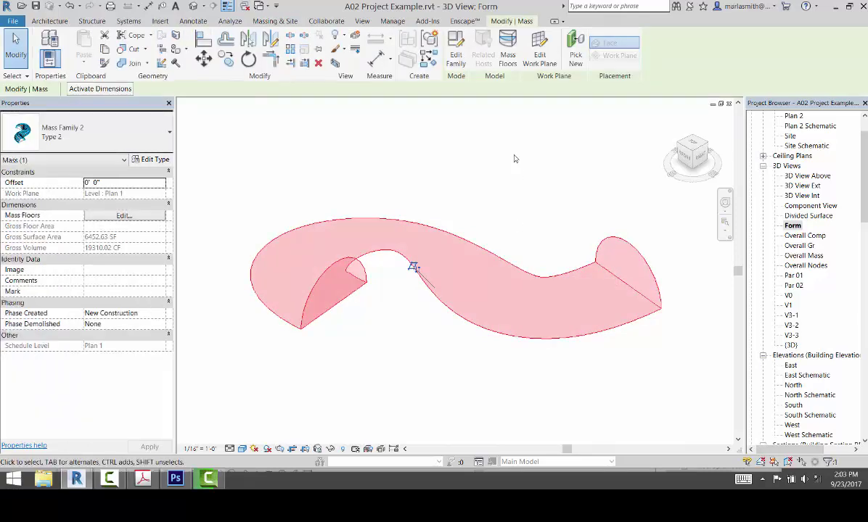
click(457, 58)
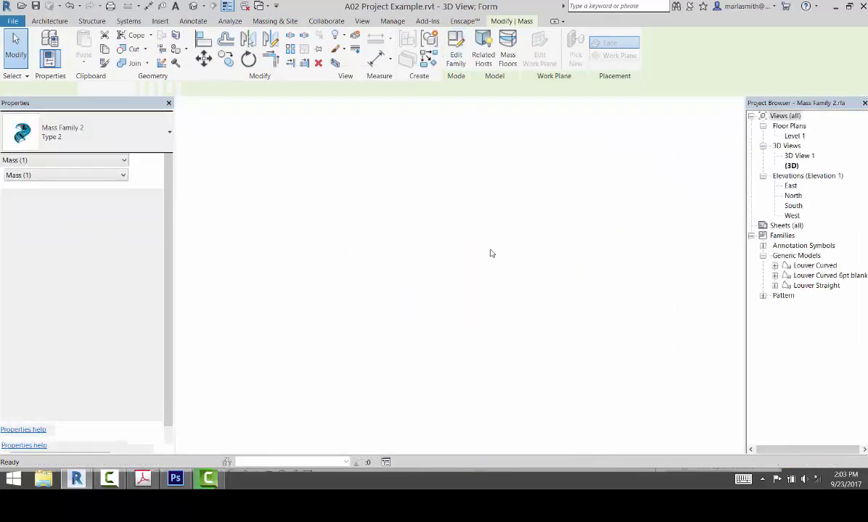
scroll(491, 253, up, 3)
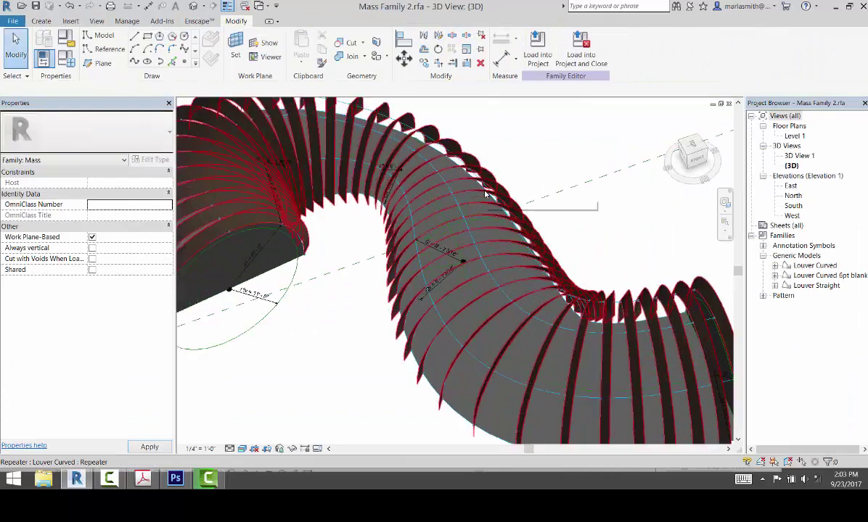
Make the louvered divided surface also display its Original Surface.
click(518, 386)
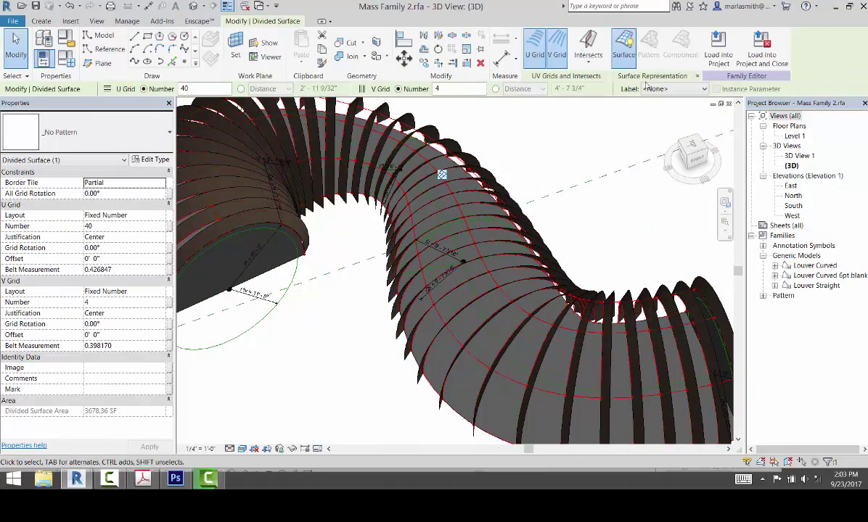
click(698, 78)
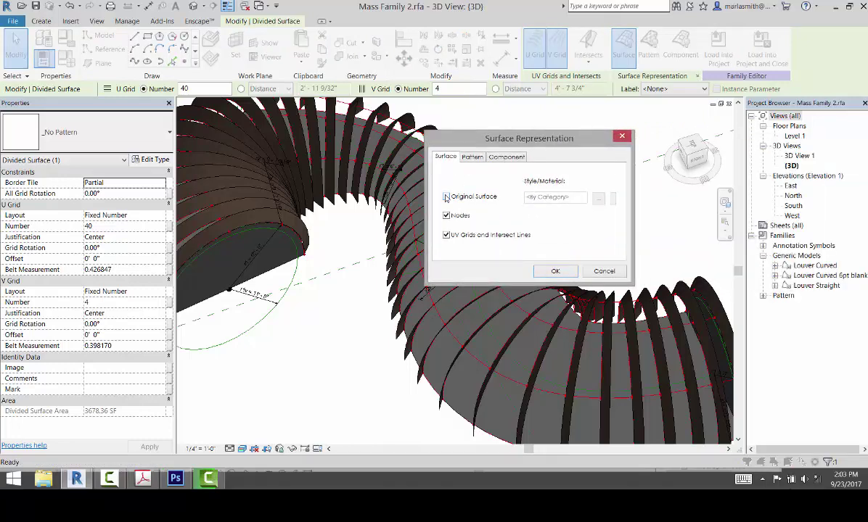
click(446, 196)
click(554, 271)
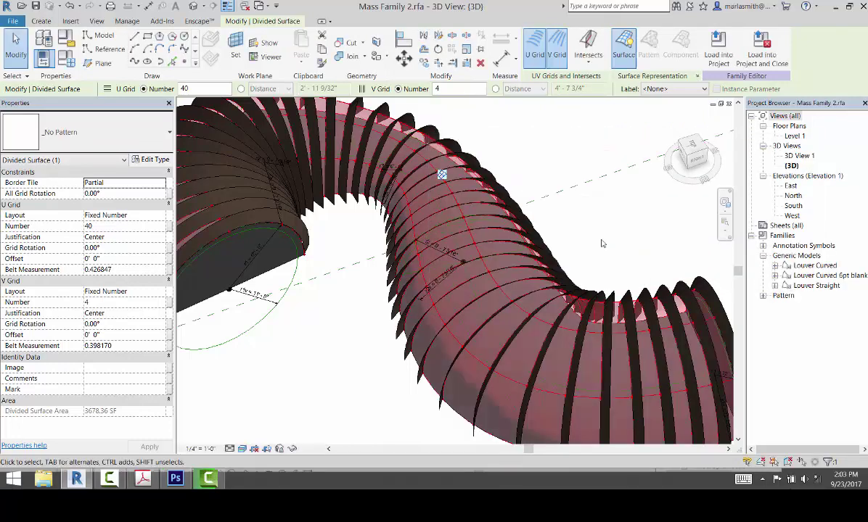
click(601, 244)
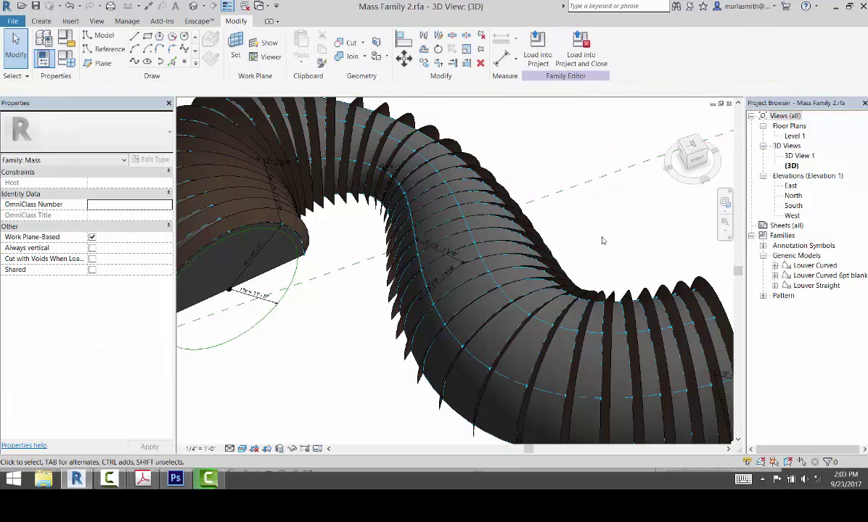
Load Mass Family 2 into A02 Project Example, overwriting the existing version.
click(545, 56)
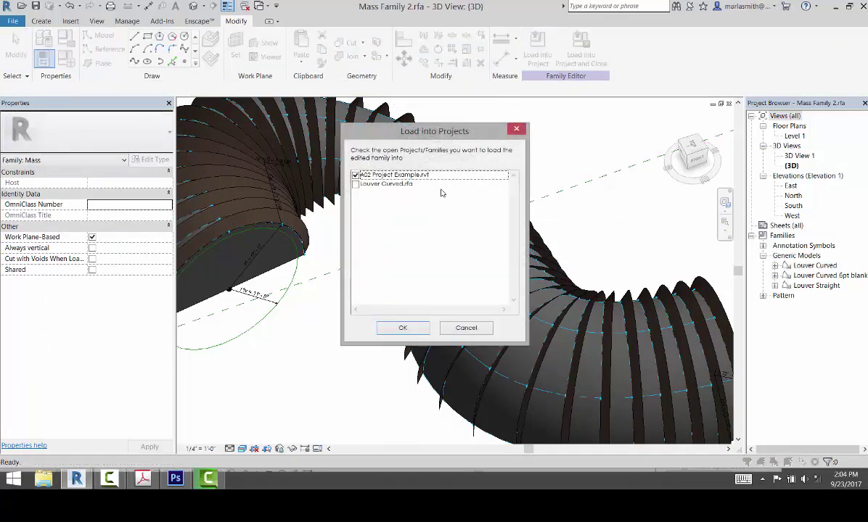
click(402, 328)
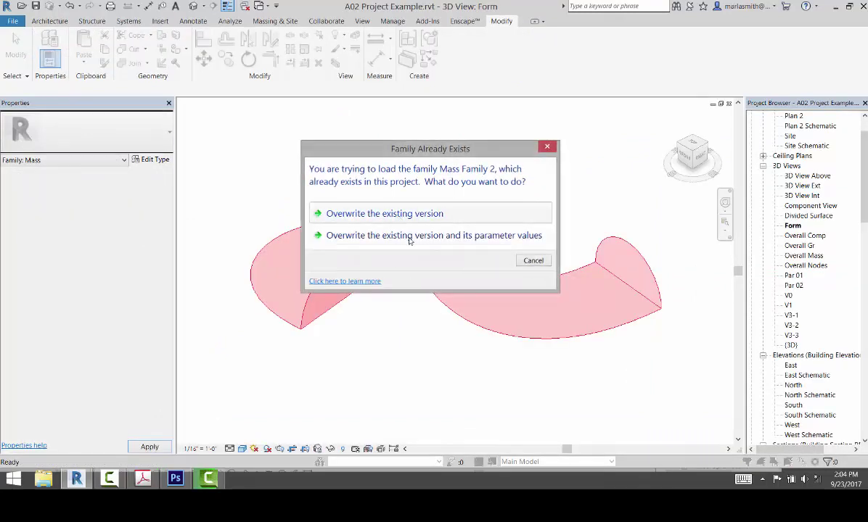
click(398, 216)
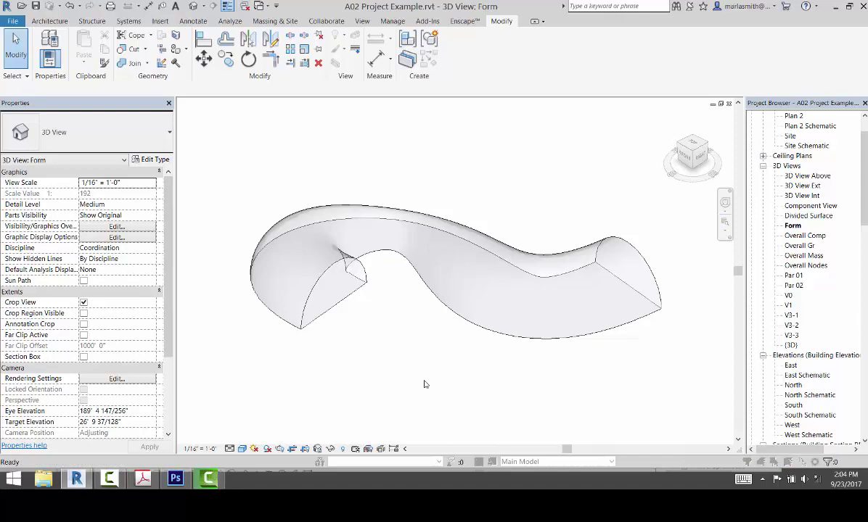
Give the Mass category a purple (RGB 128-000-255) surface pattern override and apply it.
key(v)
key(g)
drag(607, 161, 606, 209)
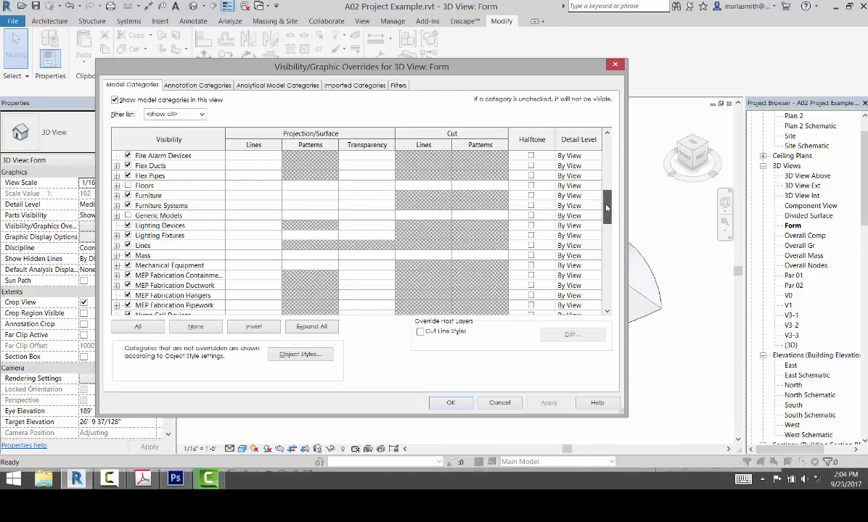
click(116, 255)
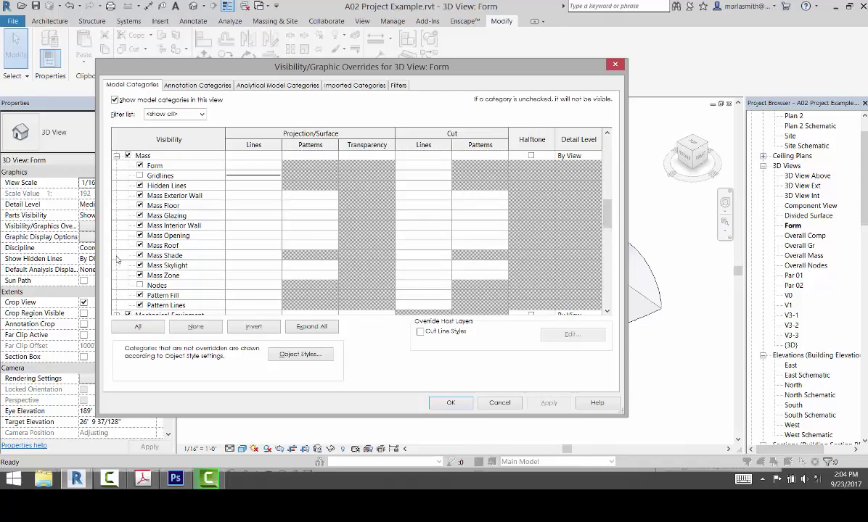
click(320, 156)
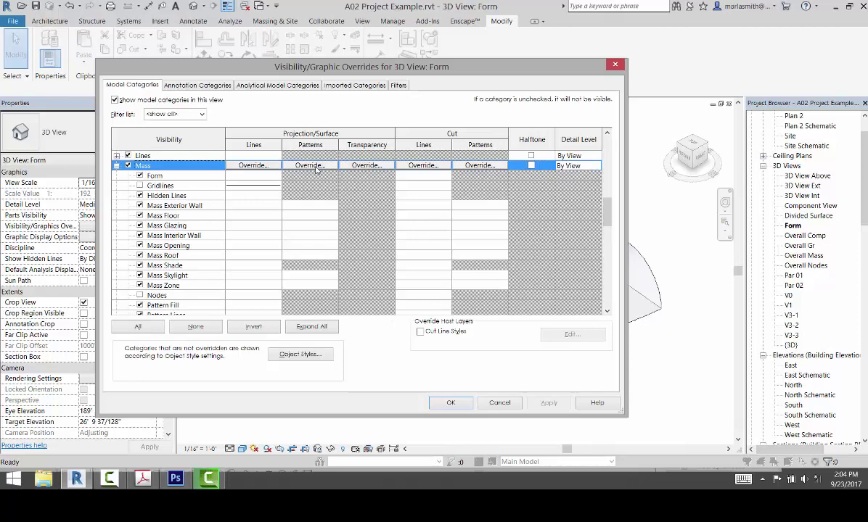
click(310, 165)
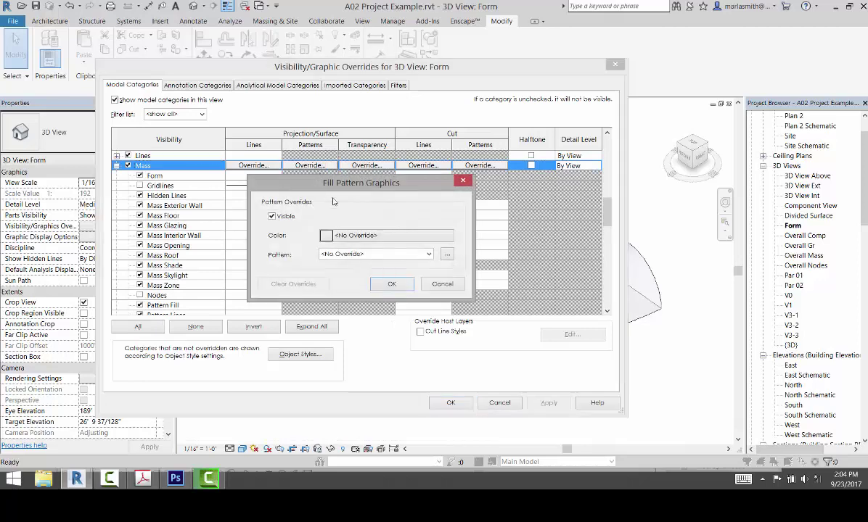
click(361, 236)
click(346, 195)
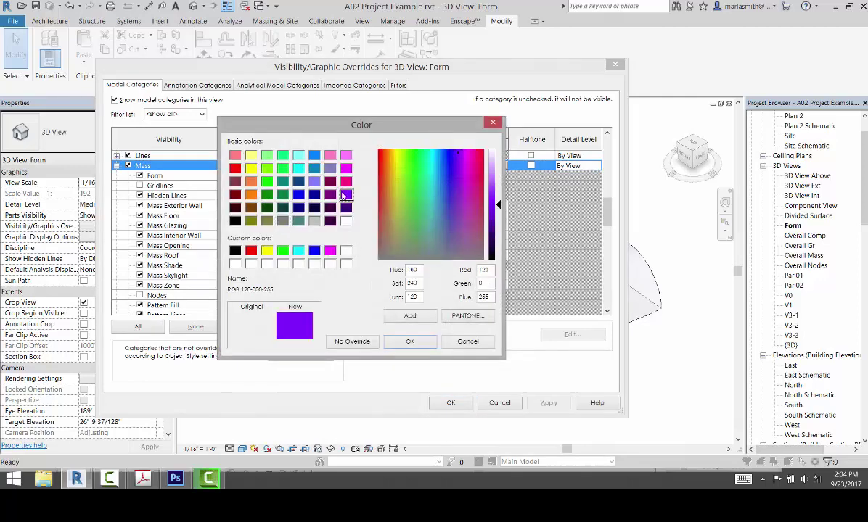
click(411, 341)
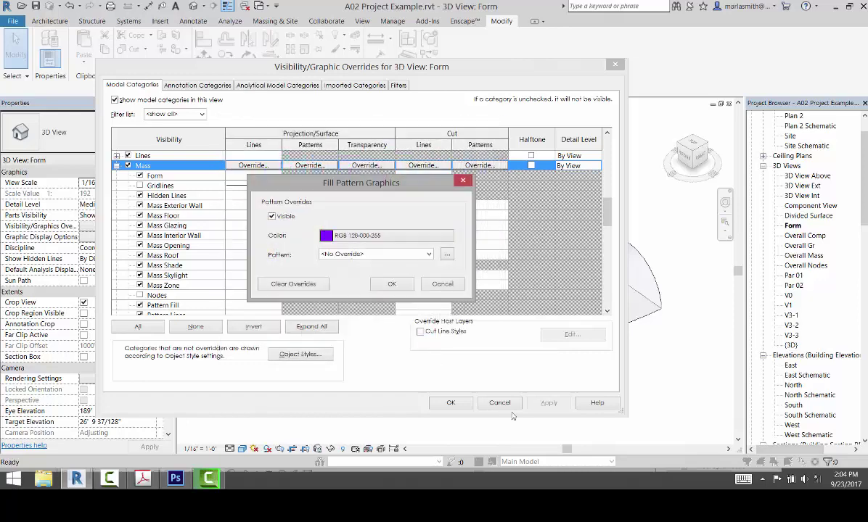
click(399, 284)
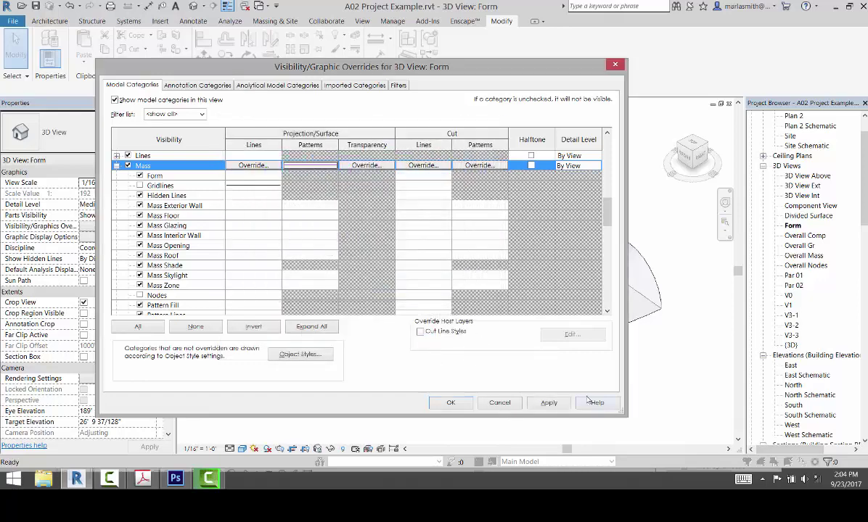
click(549, 405)
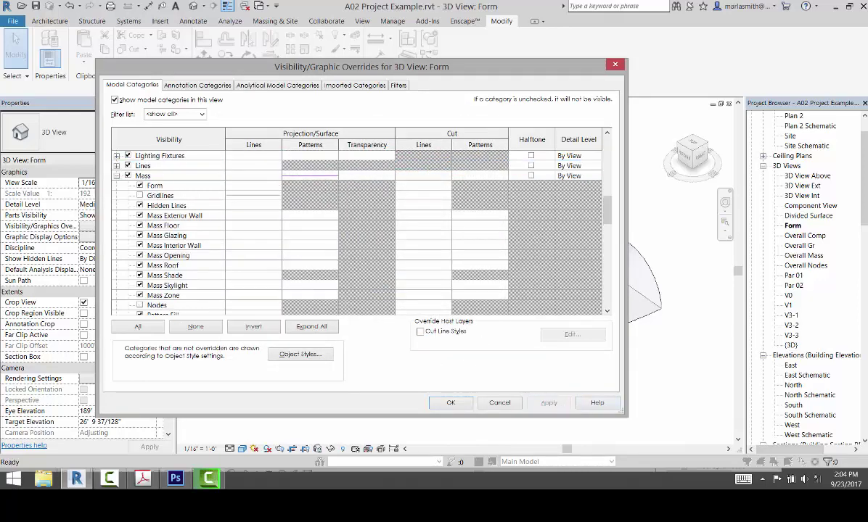
Change the Mass surface pattern to Solid fill and close the visibility settings.
scroll(575, 299, up, 1)
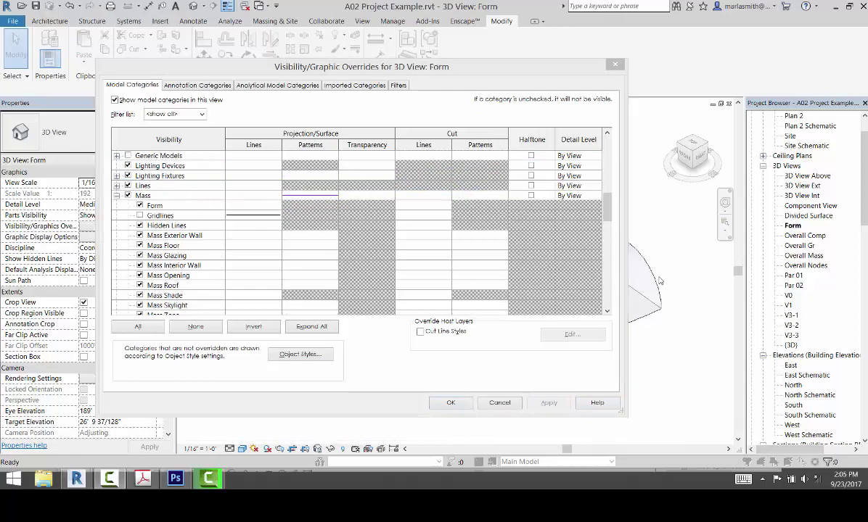
click(305, 196)
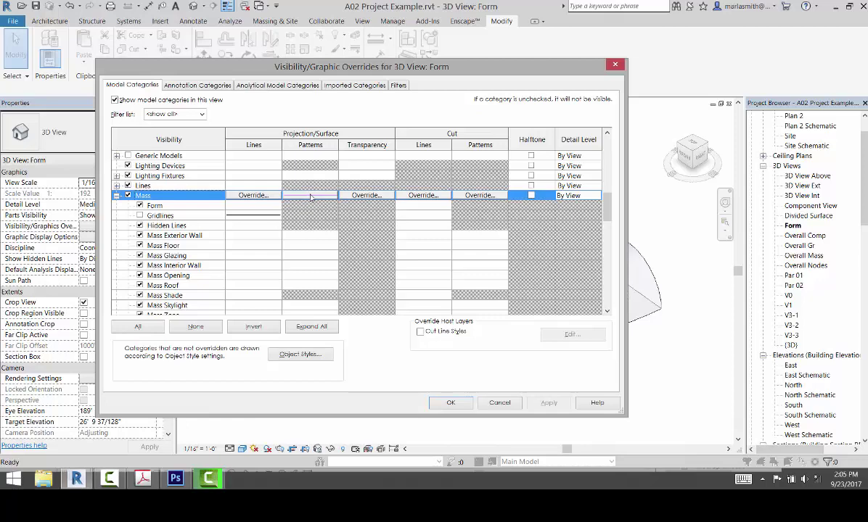
click(310, 196)
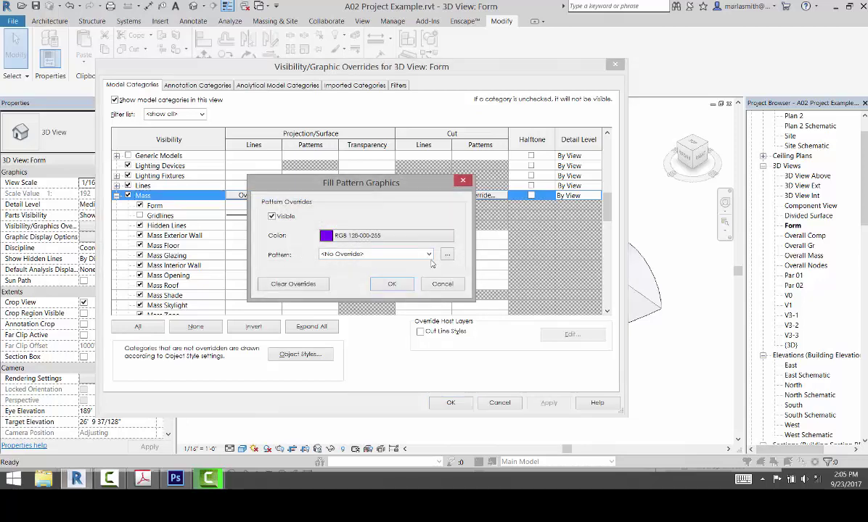
click(431, 254)
click(348, 218)
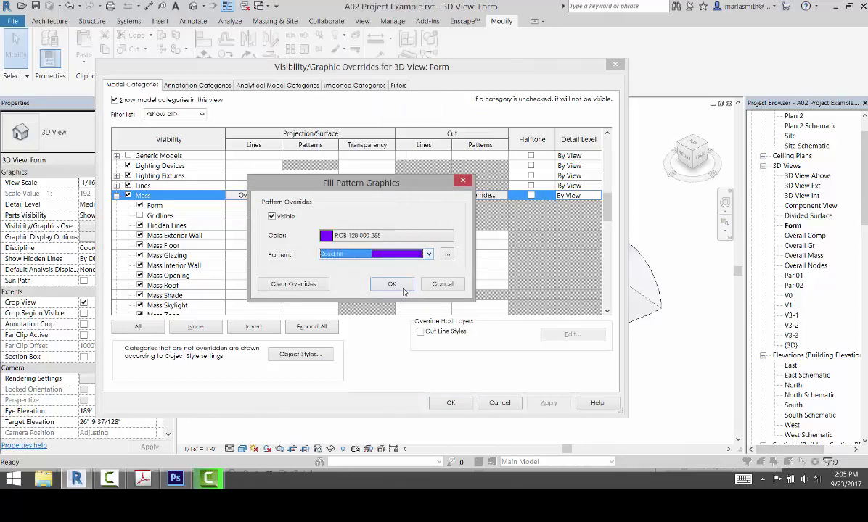
click(391, 284)
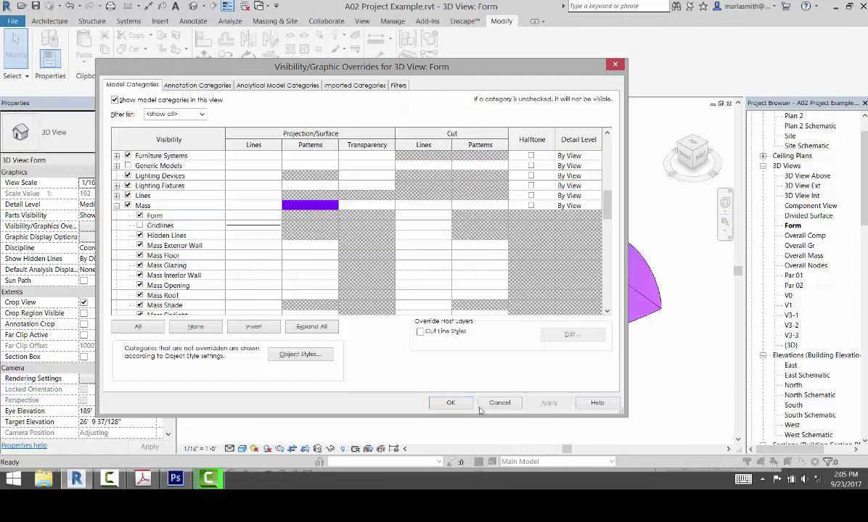
click(452, 403)
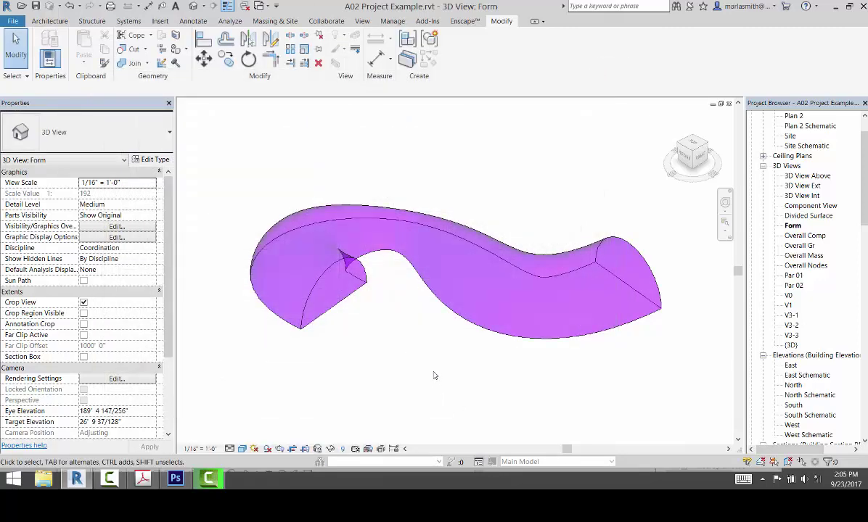
Toggle the Form view's crop region on and back off, then reopen the 0000 - COMPOSITION sheet.
click(305, 449)
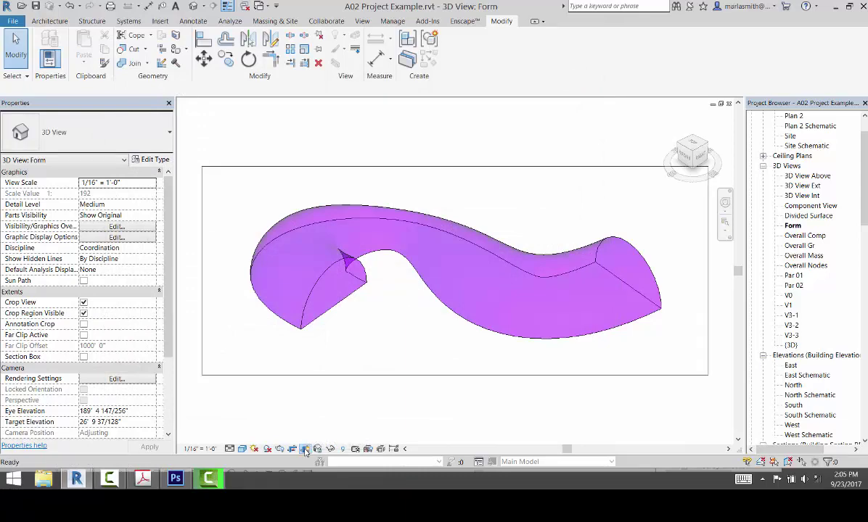
click(304, 449)
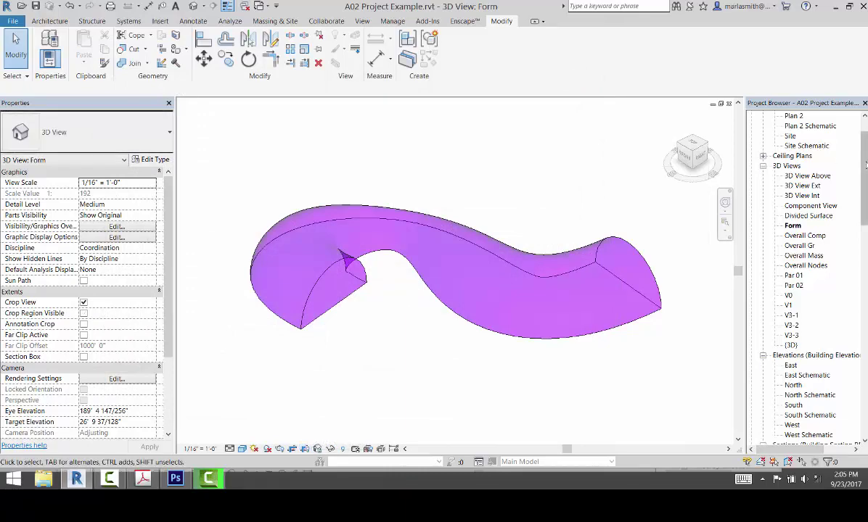
scroll(805, 276, down, 10)
scroll(805, 276, down, 2)
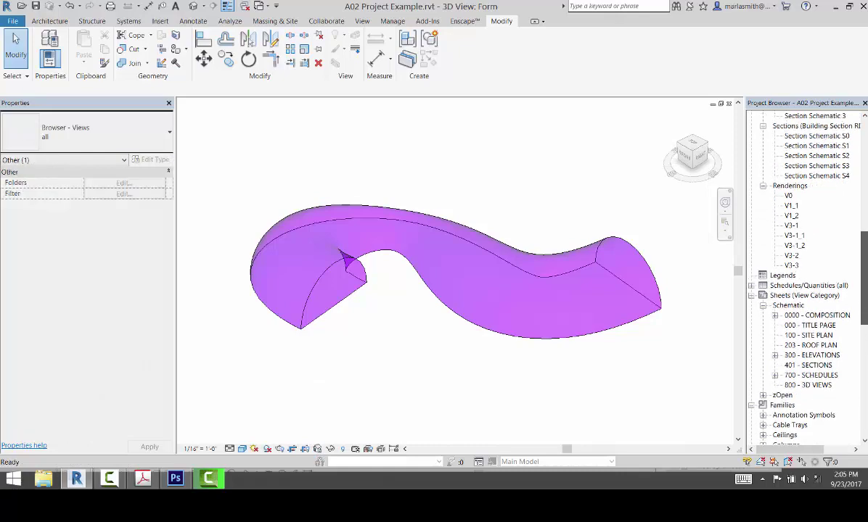
double_click(818, 315)
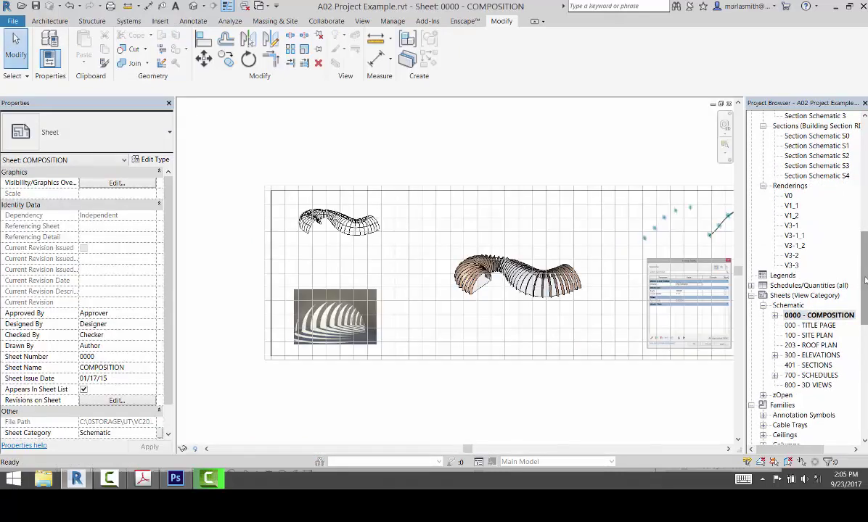
Place the Form 3D view on the COMPOSITION sheet above the rendering image.
scroll(806, 276, up, 12)
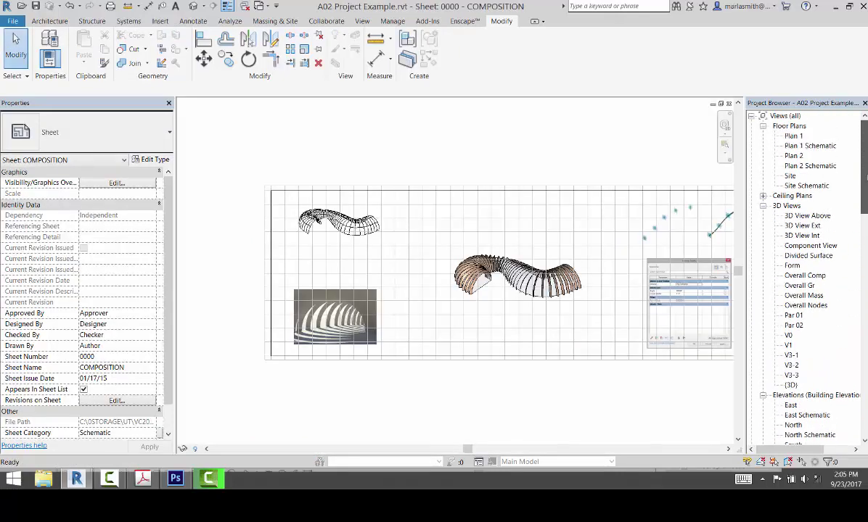
click(791, 266)
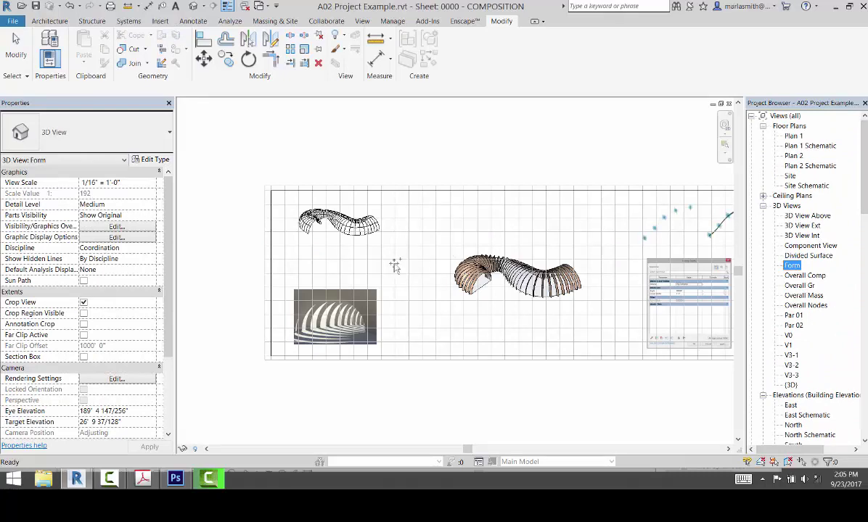
drag(395, 267, 388, 259)
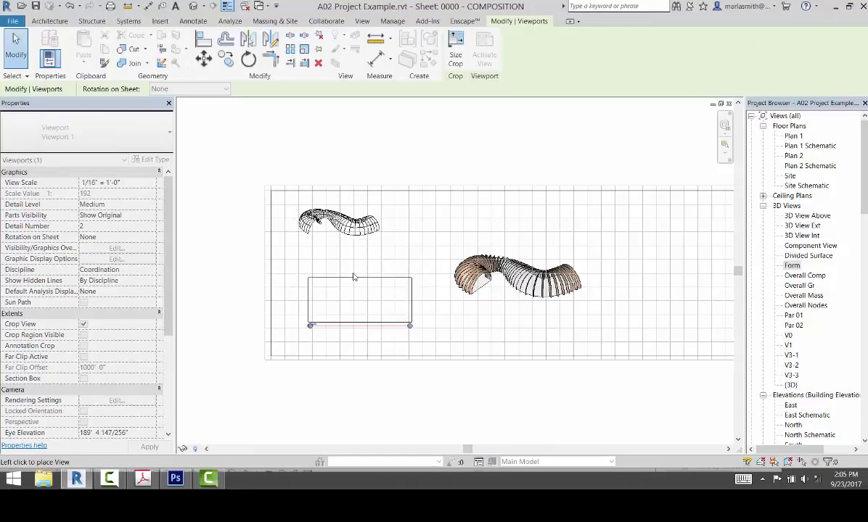
click(335, 270)
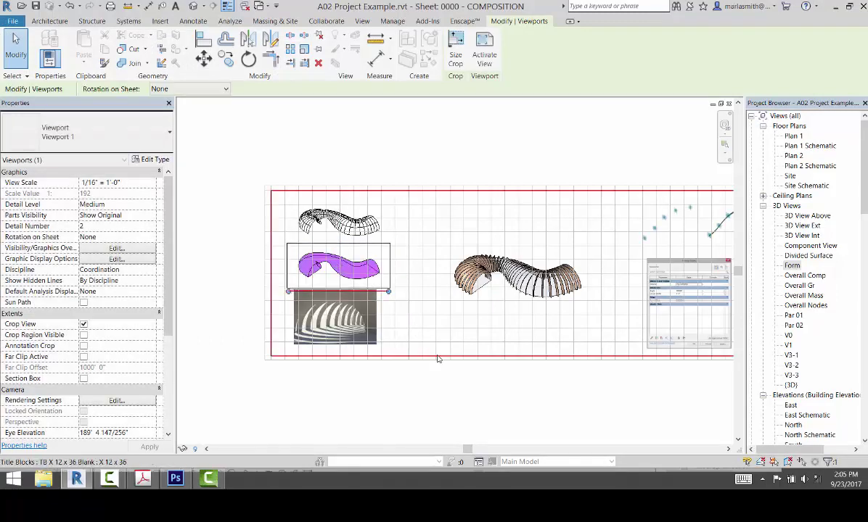
Give the Form viewport the Viewport Gr No Title type and nudge it slightly upward.
scroll(382, 287, up, 3)
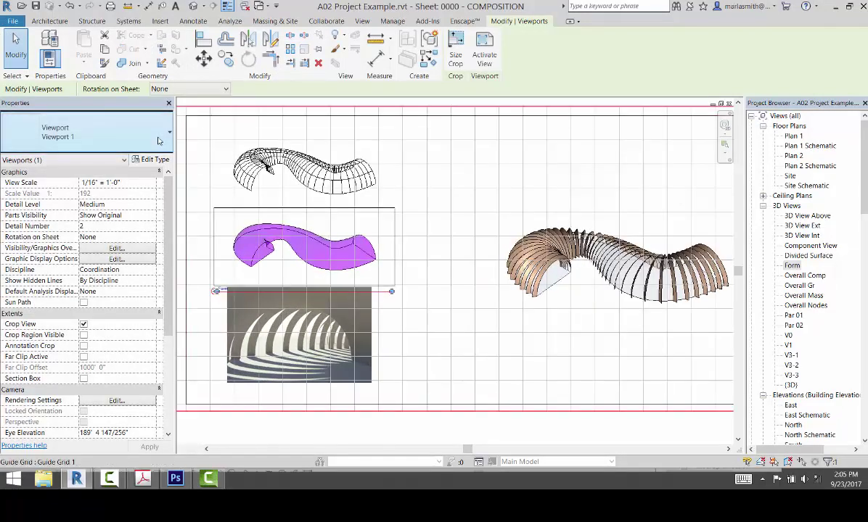
click(149, 134)
click(126, 215)
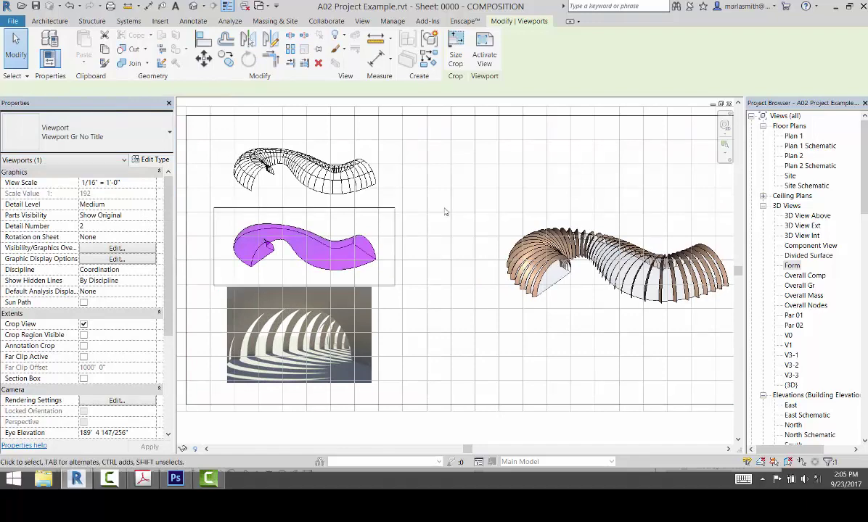
click(428, 209)
click(365, 248)
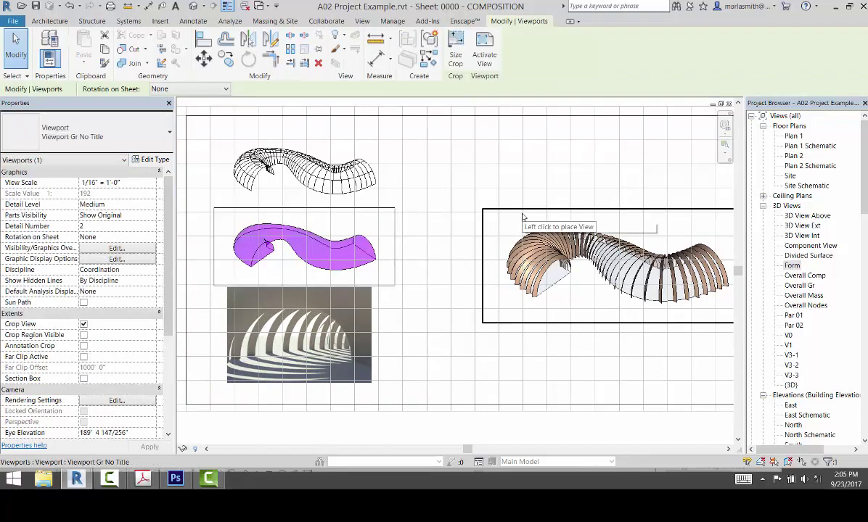
key(Up)
key(Up)
key(Up)
click(440, 279)
scroll(320, 290, down, 3)
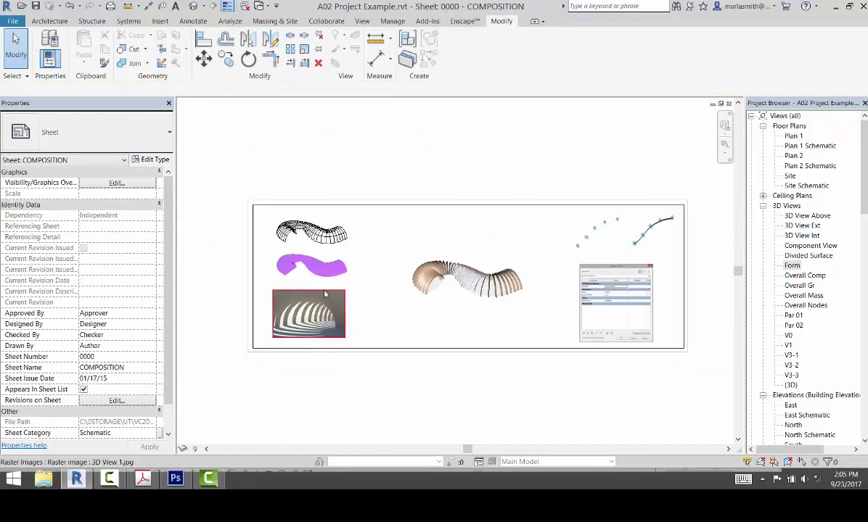
click(309, 312)
click(464, 340)
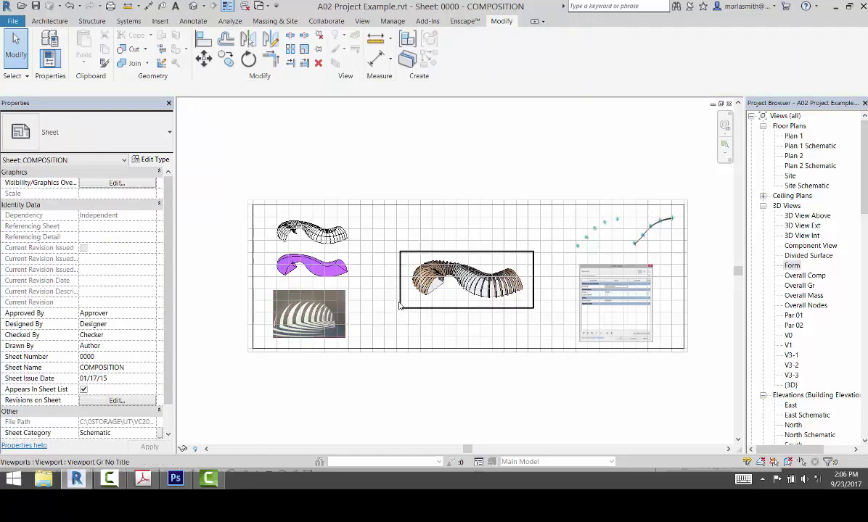
scroll(399, 300, up, 2)
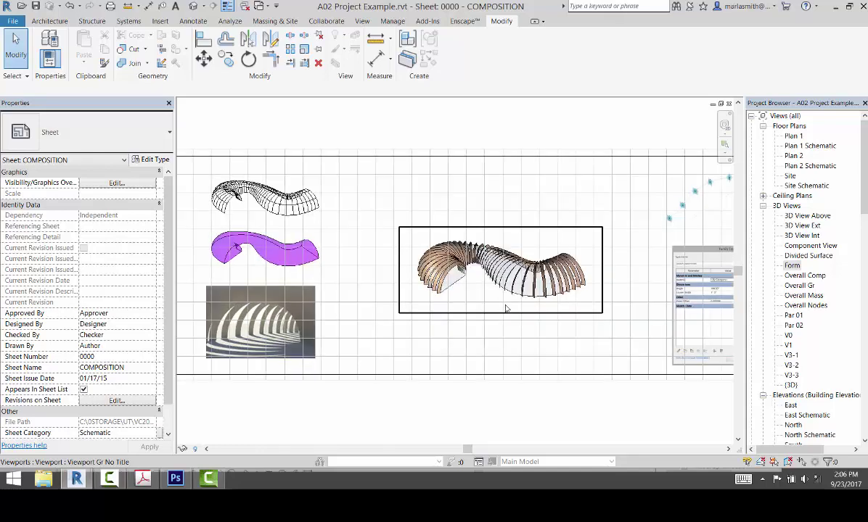
scroll(506, 309, up, 2)
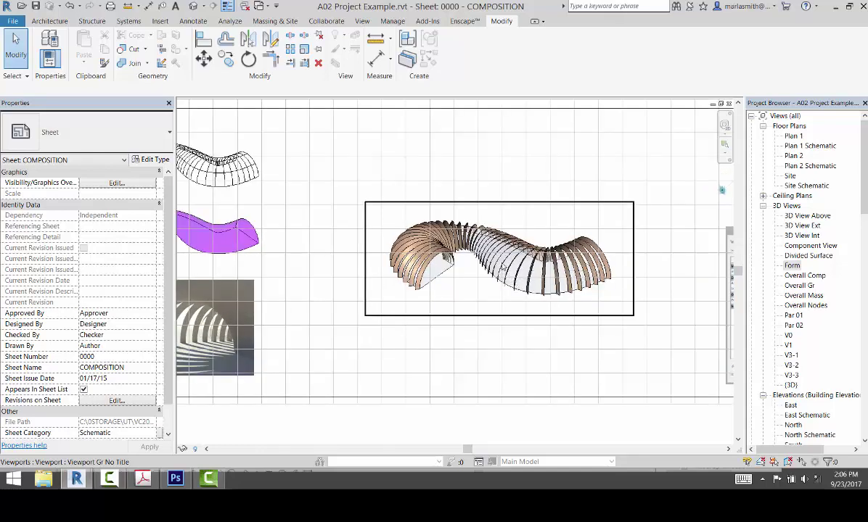
scroll(502, 267, up, 3)
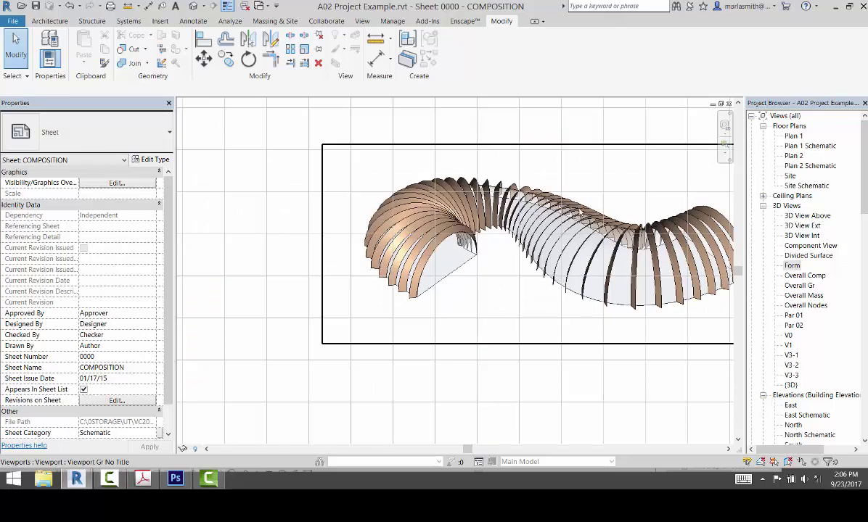
scroll(412, 221, down, 2)
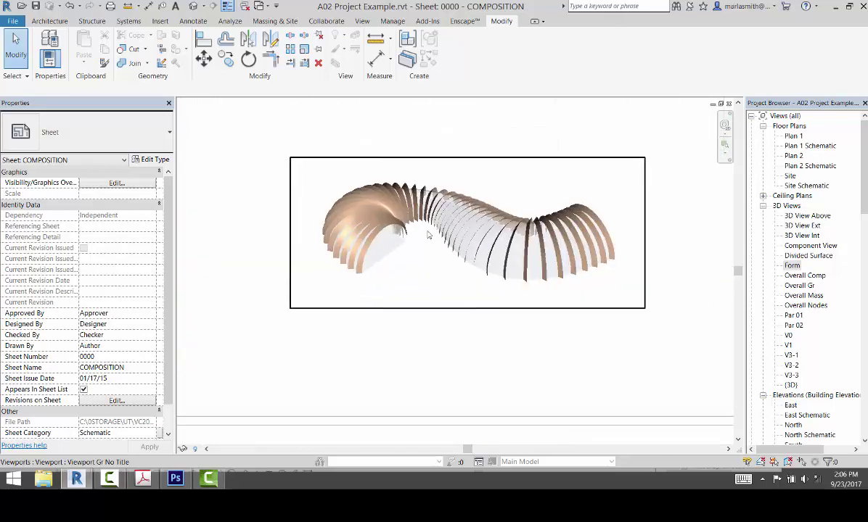
Hide the Mass category's Form subcategory in the central component view with VG, then deactivate it.
double_click(464, 227)
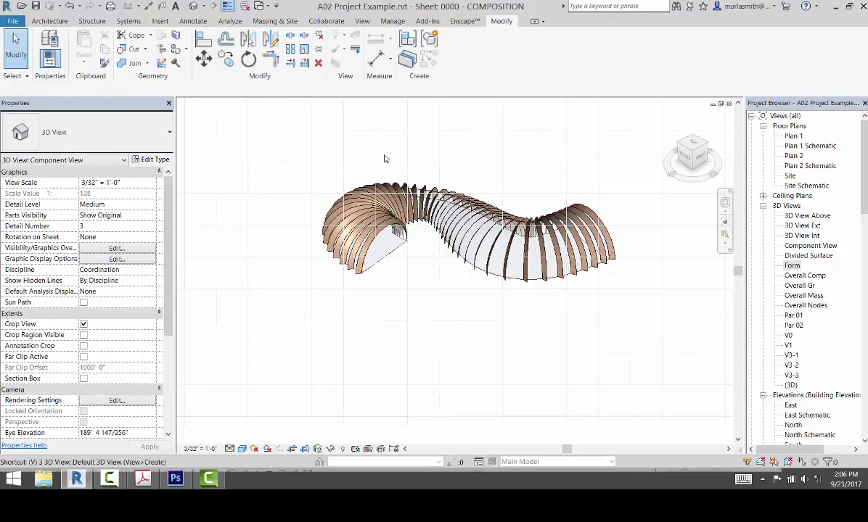
key(v)
key(g)
drag(607, 150, 610, 209)
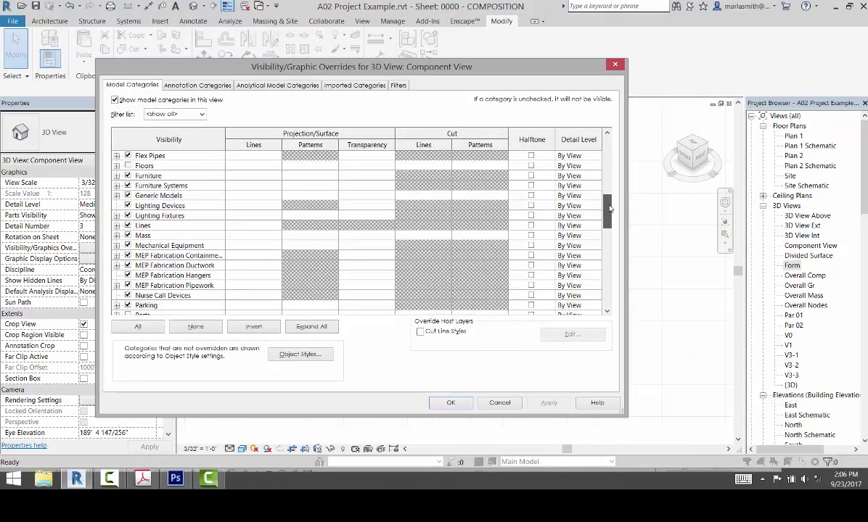
click(116, 235)
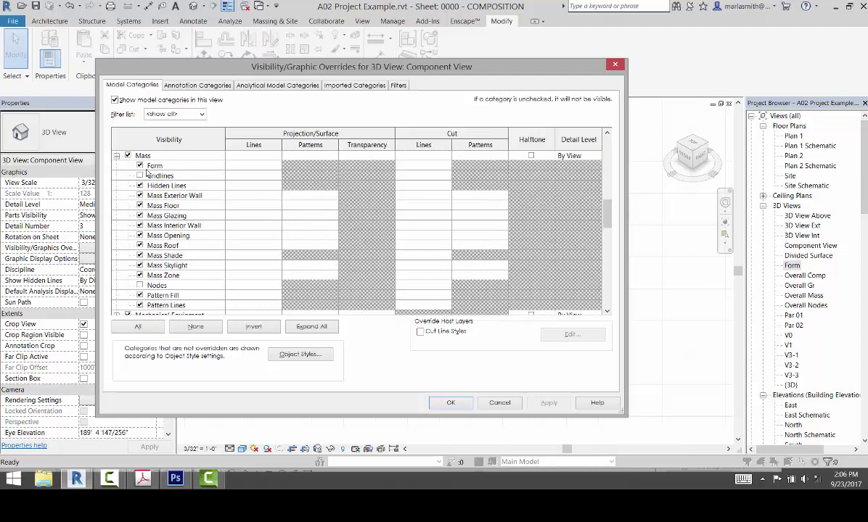
click(140, 165)
click(452, 403)
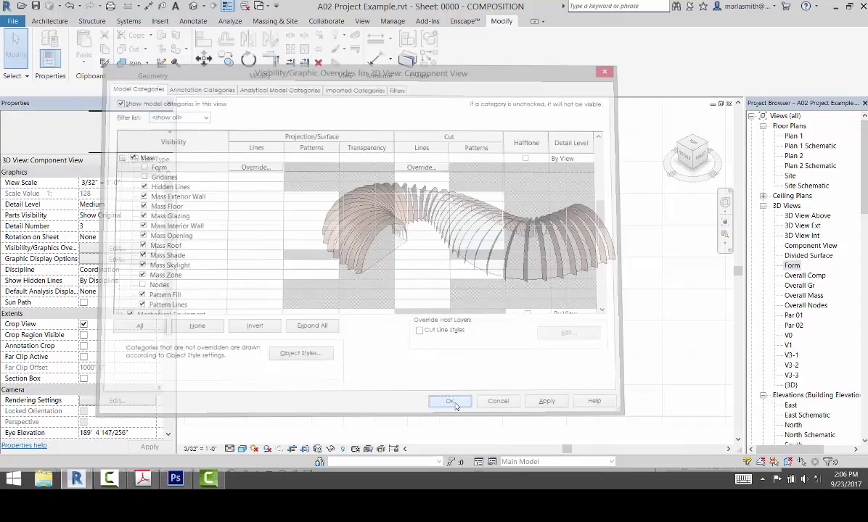
double_click(458, 356)
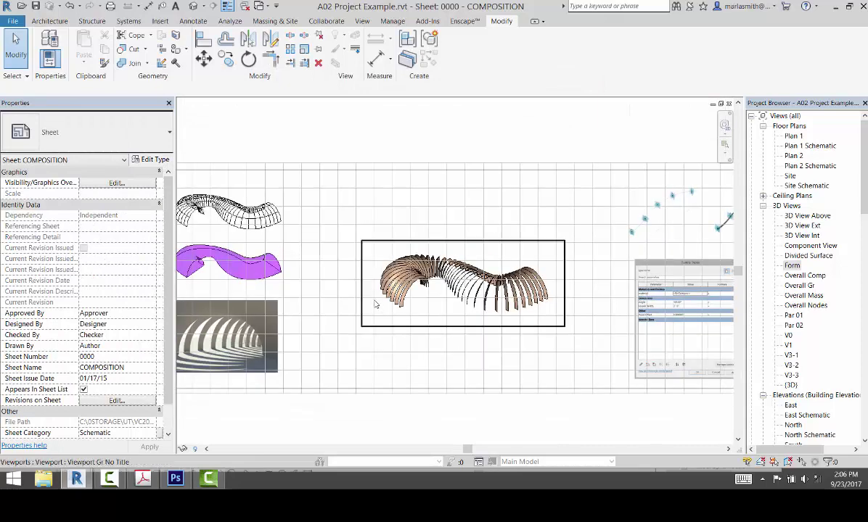
scroll(363, 286, down, 2)
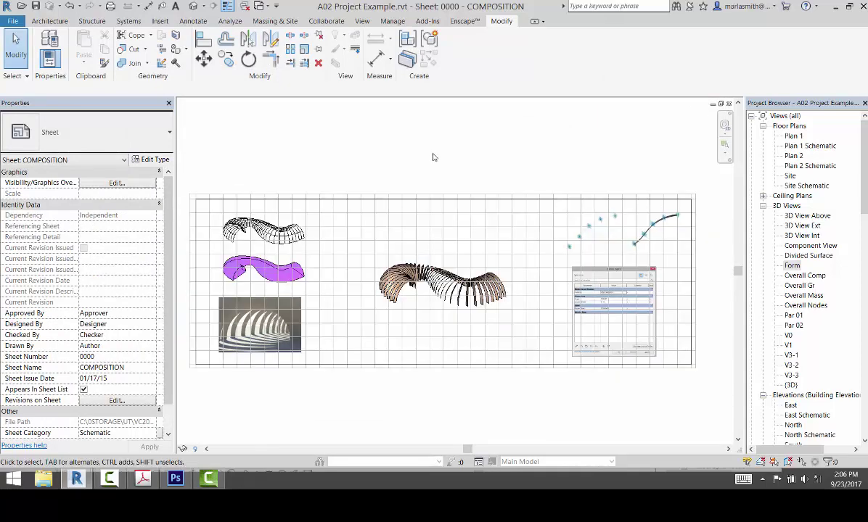